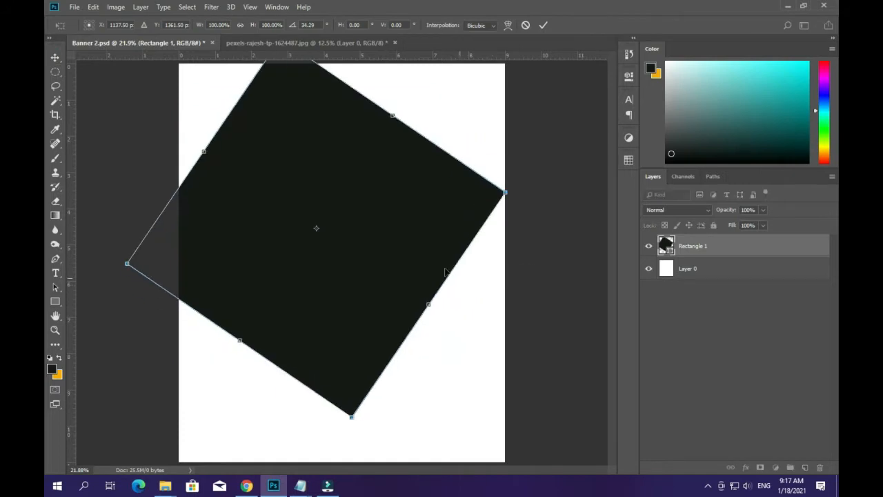
# - Move the rotated black square partly off the canvas's left edge and enlarge it so its corner points into the page
pyautogui.moveTo(428, 237); pyautogui.dragTo(365, 262)
pyautogui.moveTo(436, 217); pyautogui.dragTo(339, 227)
pyautogui.moveTo(180, 121); pyautogui.dragTo(162, 98)
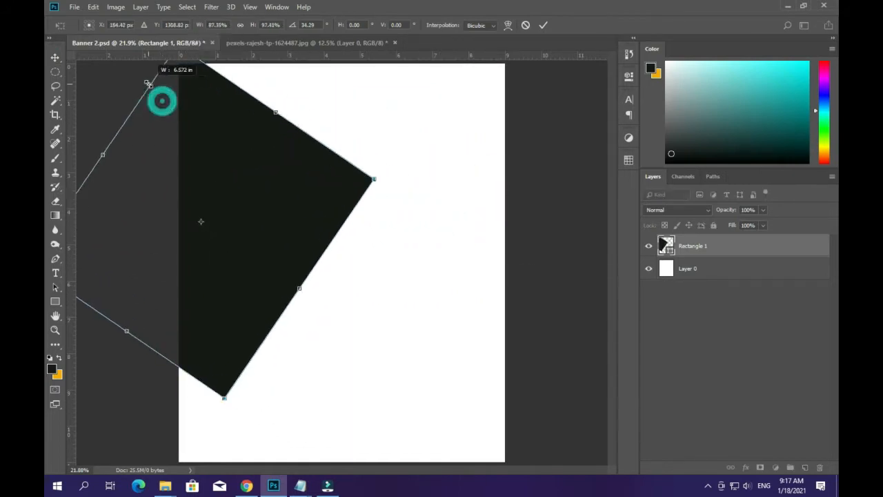
pyautogui.moveTo(224, 398); pyautogui.dragTo(251, 473)
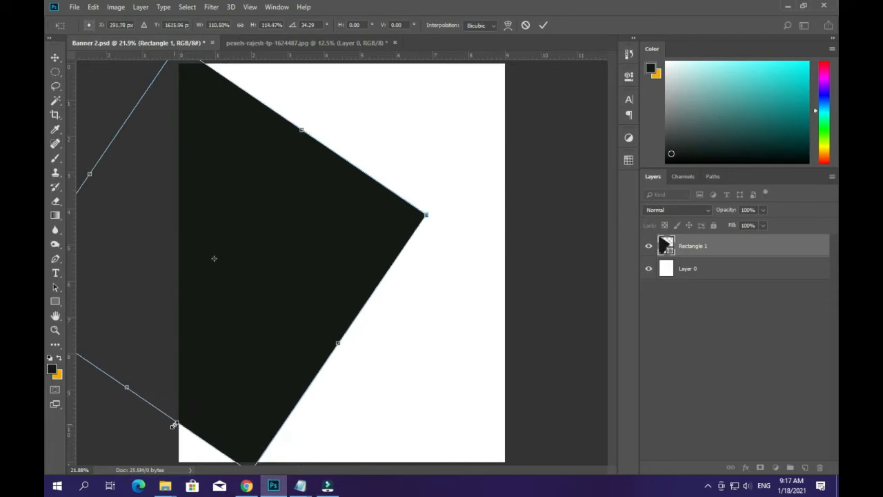
pyautogui.moveTo(282, 351); pyautogui.dragTo(272, 373)
pyautogui.press('Return')
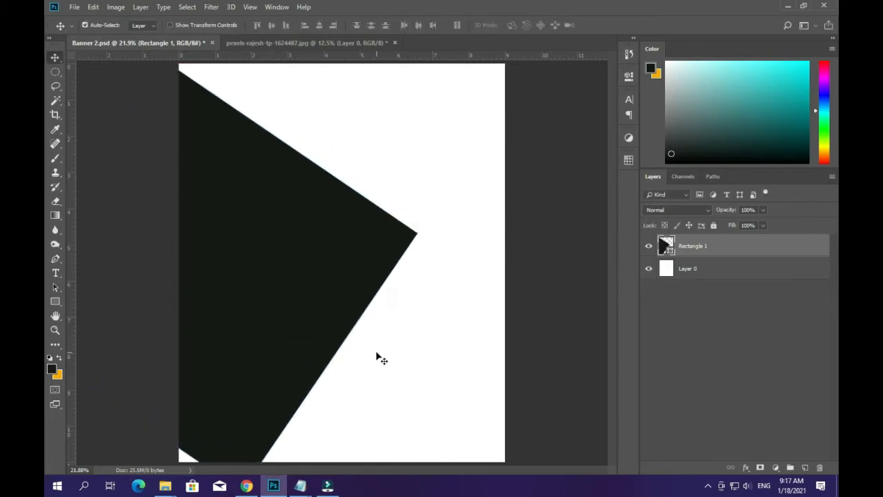
# - Stretch the black shape and the white background layer upward together and rotate them slightly clockwise so black covers the canvas's whole left edge
pyautogui.keyDown('shift'); pyautogui.click(430, 335); pyautogui.keyUp('shift')
pyautogui.click(271, 26)
pyautogui.hotkey('ctrl', 'z')
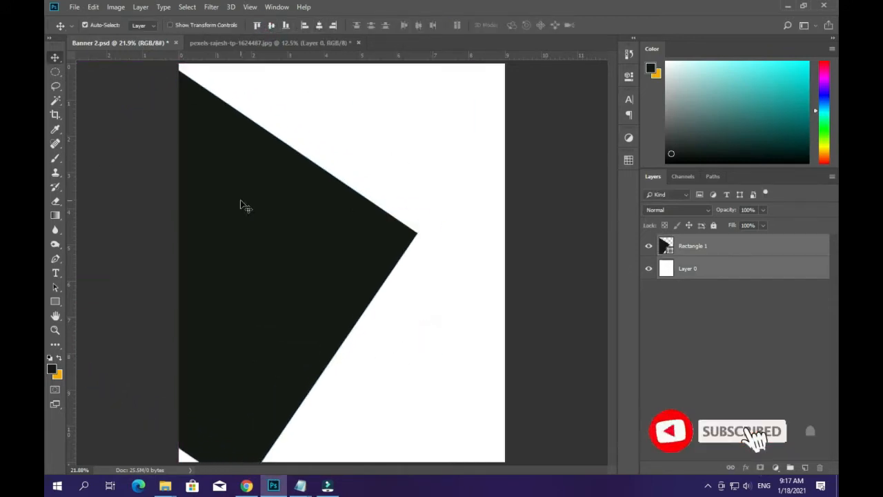
pyautogui.hotkey('ctrl', 't')
pyautogui.scroll(-4, 276, 116)
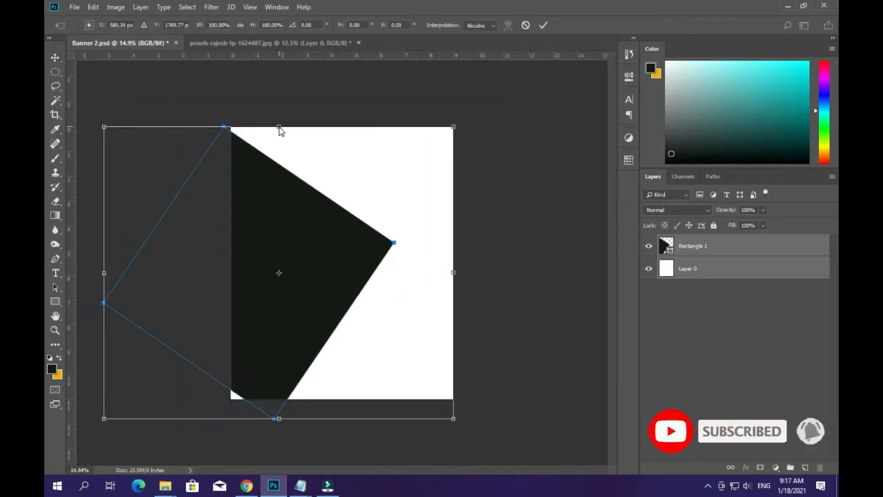
pyautogui.moveTo(279, 126); pyautogui.dragTo(279, 108)
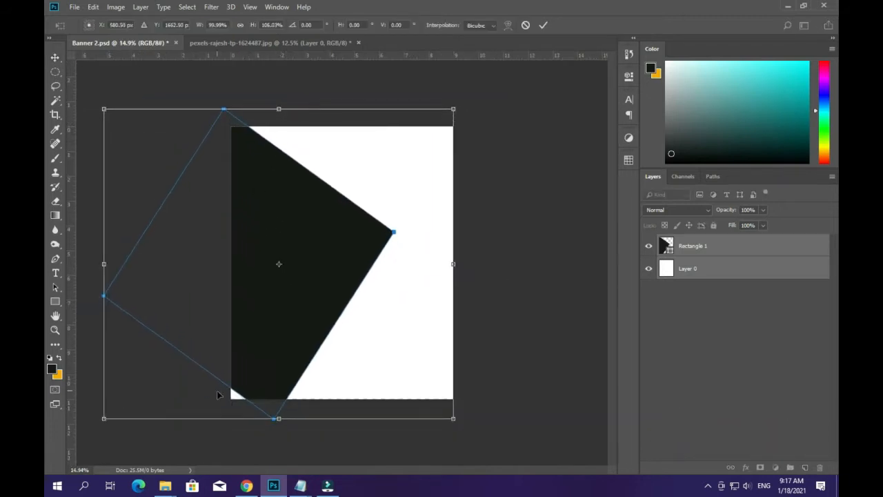
pyautogui.moveTo(198, 422); pyautogui.dragTo(196, 435)
pyautogui.moveTo(488, 191); pyautogui.dragTo(492, 219)
pyautogui.click(55, 58)
pyautogui.click(387, 184)
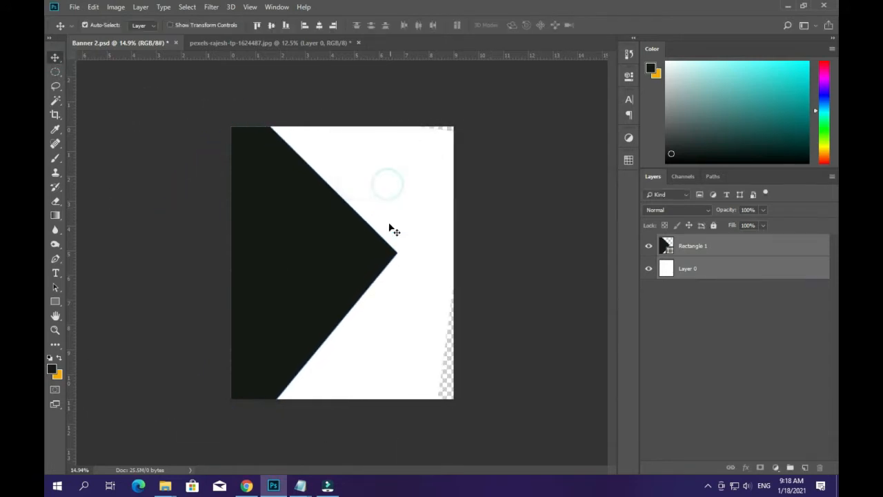
pyautogui.hotkey('ctrl', 't')
pyautogui.moveTo(463, 268); pyautogui.dragTo(422, 268)
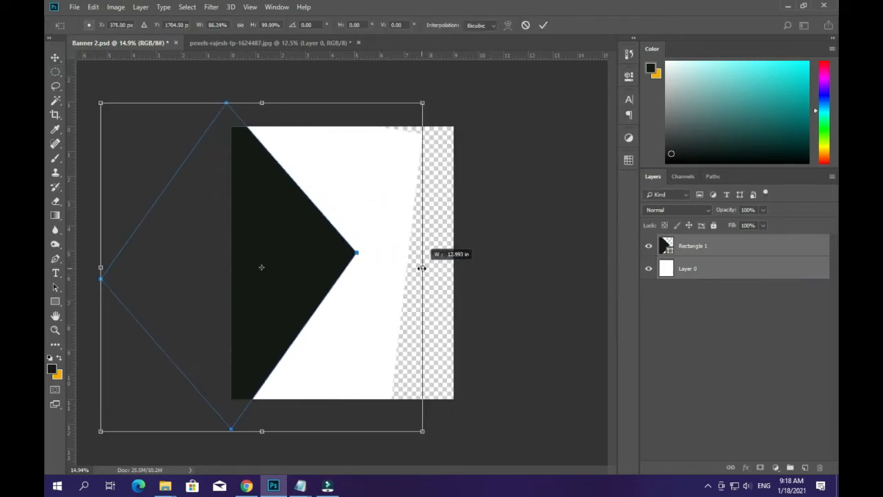
pyautogui.hotkey('ctrl', 'z')
pyautogui.press('Escape')
# - Narrow only the black shape to about 89.6% width, pulling its point back toward the left of the canvas
pyautogui.click(694, 252)
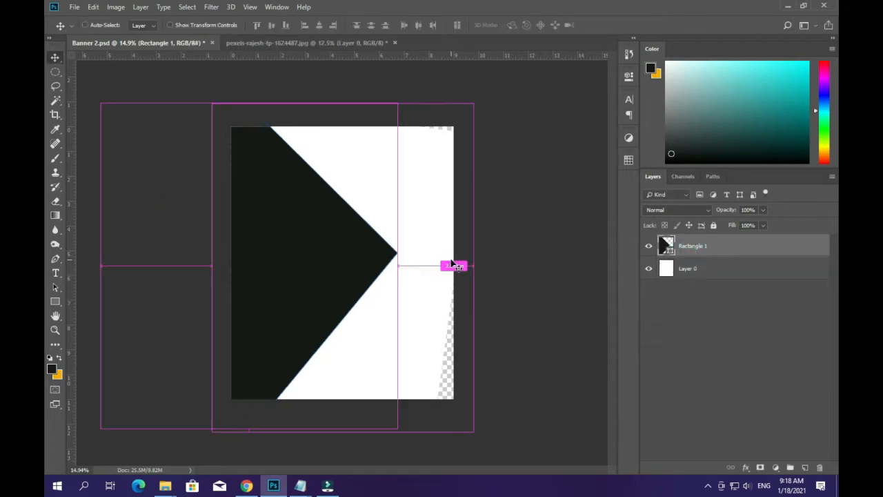
pyautogui.hotkey('ctrl', 't')
pyautogui.moveTo(397, 266); pyautogui.dragTo(367, 265)
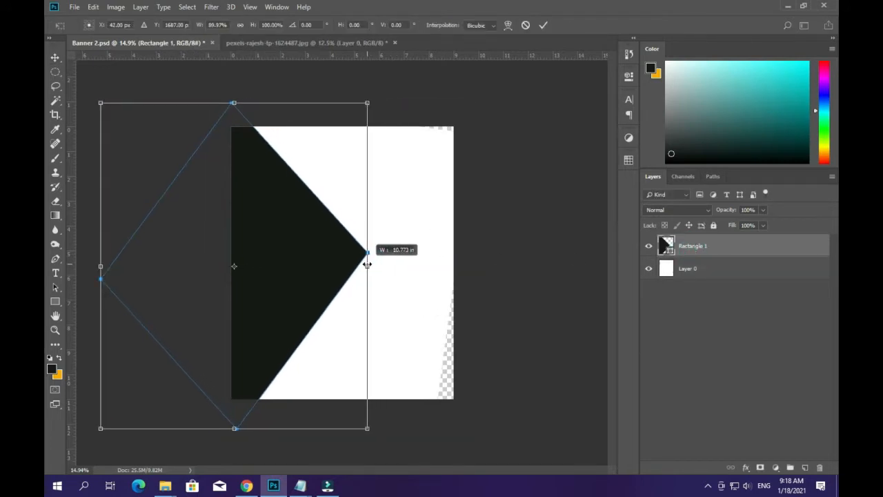
pyautogui.press('Return')
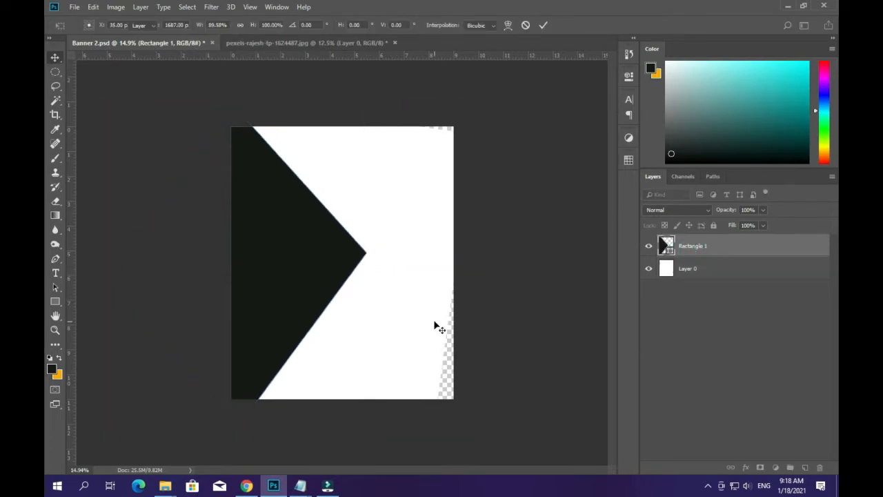
# - Copy the food photo from its own document into Banner 2.psd and stack its layer beneath the black shape
pyautogui.click(305, 43)
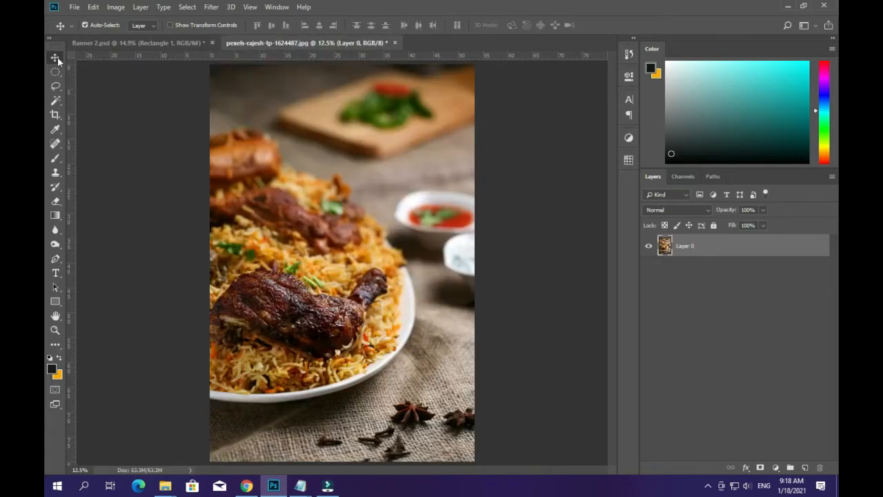
pyautogui.moveTo(267, 142); pyautogui.dragTo(389, 230)
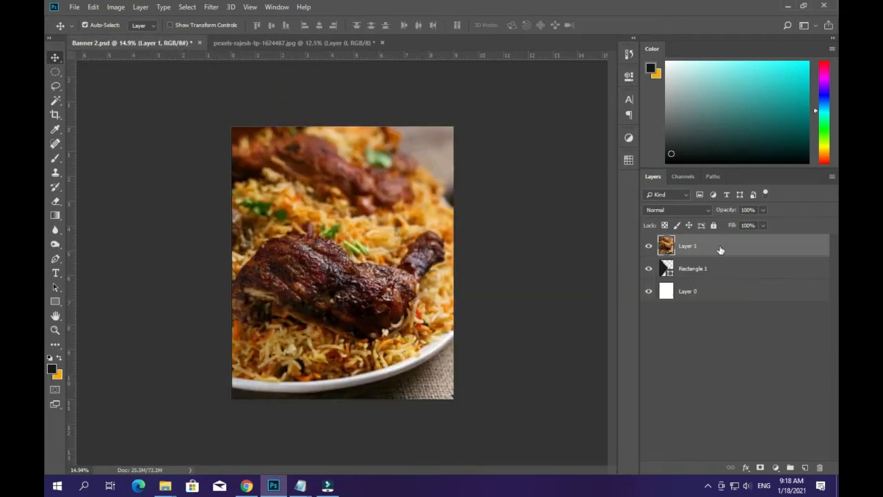
pyautogui.moveTo(720, 249); pyautogui.dragTo(719, 278)
# - Scale the food photo to about 65.7% and flip it horizontally, fitting it against the canvas's right edge
pyautogui.hotkey('ctrl', 't')
pyautogui.hotkey('ctrl', '-')
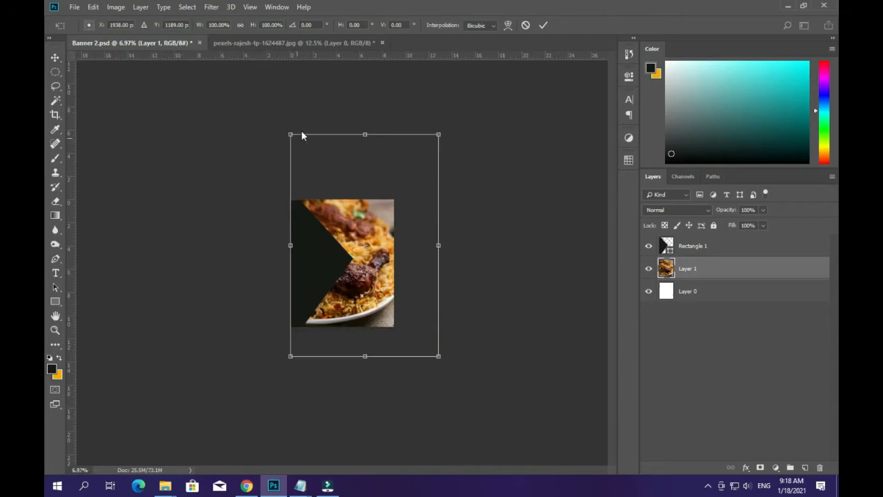
pyautogui.moveTo(438, 134); pyautogui.dragTo(345, 266)
pyautogui.moveTo(374, 316); pyautogui.dragTo(409, 338)
pyautogui.rightClick(364, 315)
pyautogui.click(402, 450)
pyautogui.doubleClick(381, 306)
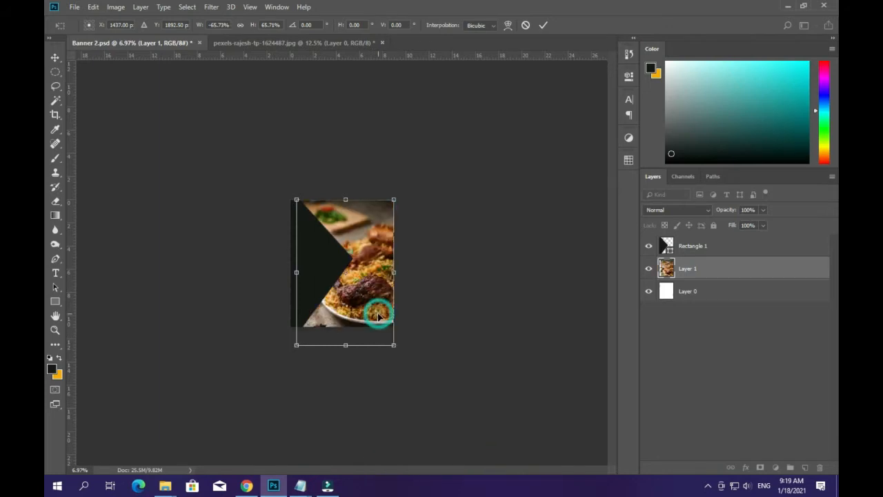
# - Draw a circle over the lower part of the banner with the orange-yellow foreground colour #f6ab09
pyautogui.press('z')
pyautogui.moveTo(339, 291); pyautogui.dragTo(293, 294)
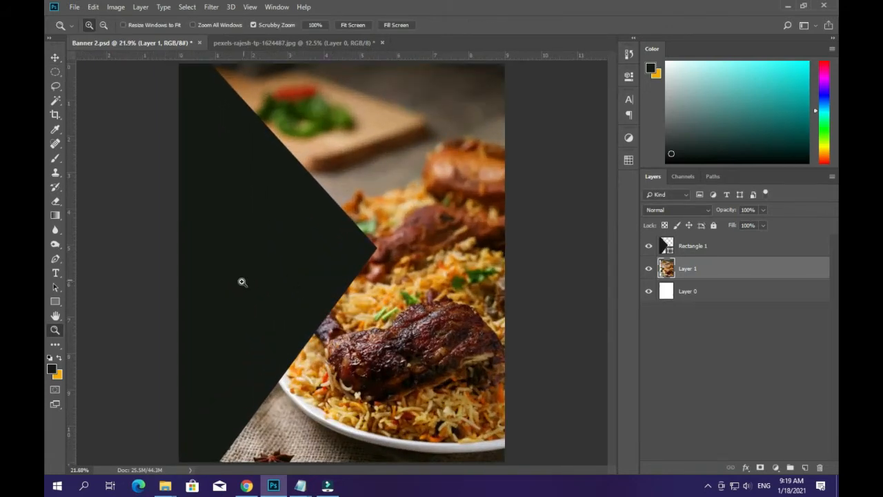
pyautogui.press('x')
pyautogui.click(52, 368)
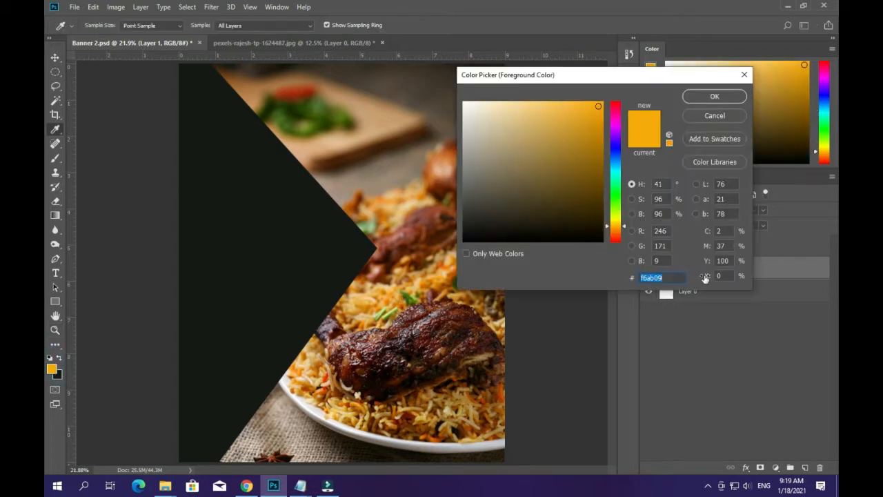
pyautogui.click(715, 96)
pyautogui.rightClick(56, 300)
pyautogui.click(96, 319)
pyautogui.moveTo(228, 329); pyautogui.dragTo(414, 483)
# - Stack the yellow circle above the black shape, scale it to about 89.5% and place it in the canvas's lower-left corner
pyautogui.press('v')
pyautogui.moveTo(335, 380); pyautogui.dragTo(280, 375)
pyautogui.click(597, 71)
pyautogui.moveTo(688, 269); pyautogui.dragTo(694, 238)
pyautogui.moveTo(256, 414); pyautogui.dragTo(256, 412)
pyautogui.hotkey('ctrl', 't')
pyautogui.moveTo(183, 323); pyautogui.dragTo(199, 339)
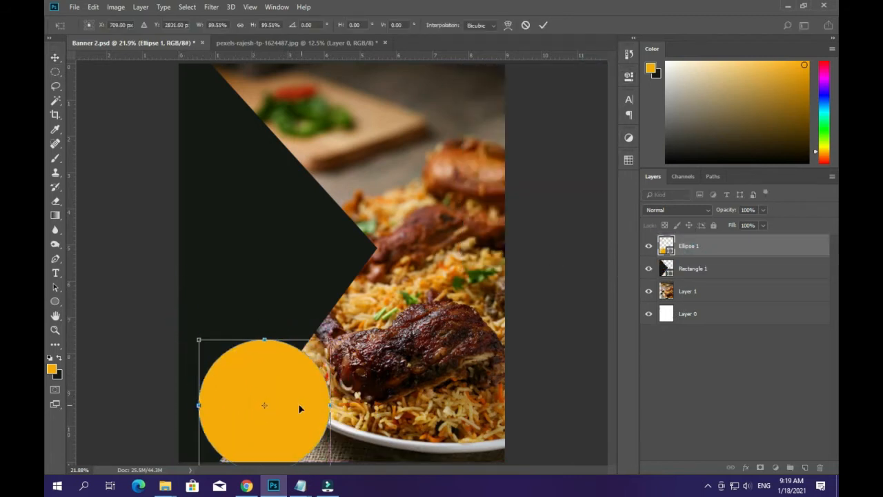
pyautogui.moveTo(299, 409)
pyautogui.mouseDown()
pyautogui.moveTo(285, 402)
pyautogui.moveTo(288, 411)
pyautogui.mouseUp()
pyautogui.press('Return')
pyautogui.click(283, 406)
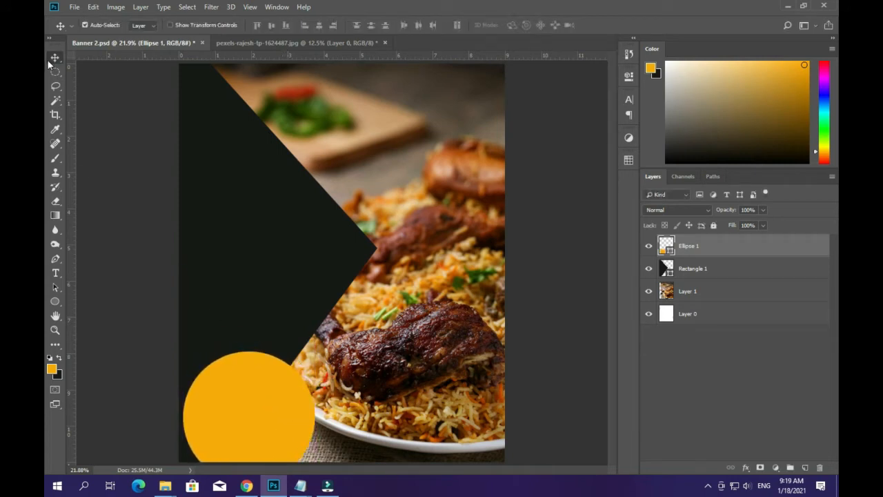
# - Draw a white rectangle of about 1348 × 143 px above the photo layer, near the canvas's upper-right corner
pyautogui.click(335, 126)
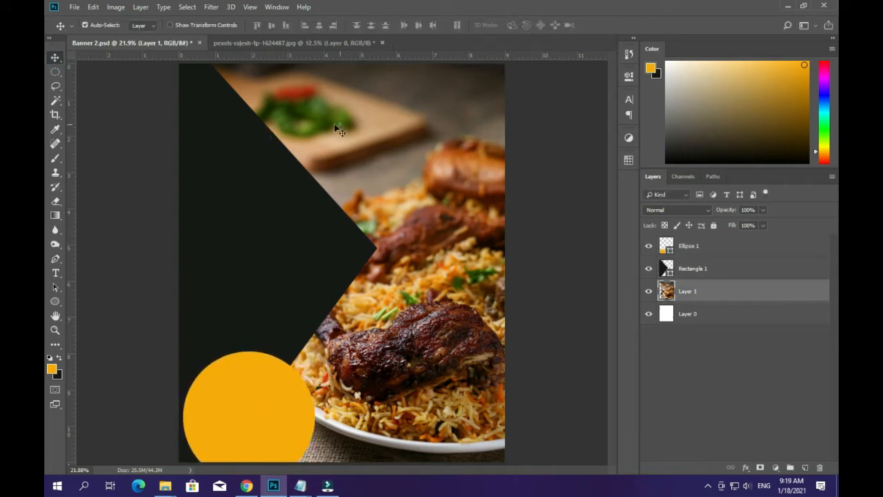
pyautogui.click(51, 369)
pyautogui.press('Return')
pyautogui.press('u')
pyautogui.moveTo(330, 90); pyautogui.dragTo(492, 108)
pyautogui.click(591, 71)
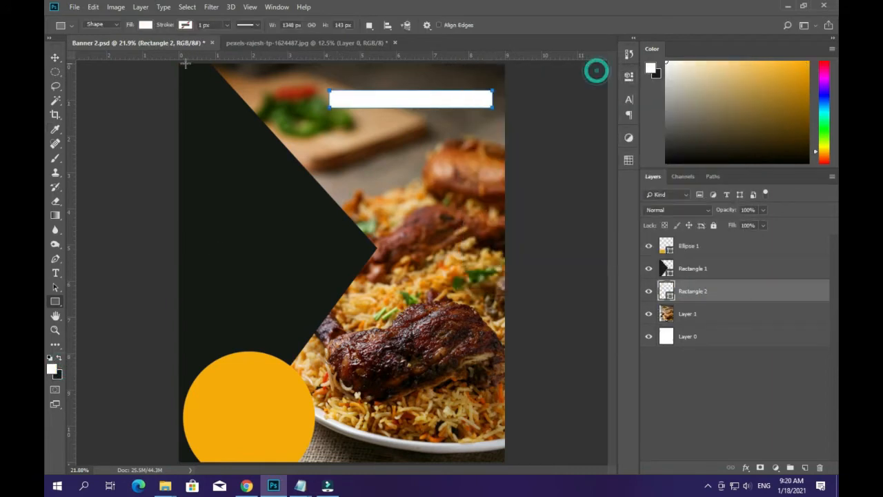
pyautogui.press('v')
pyautogui.click(262, 170)
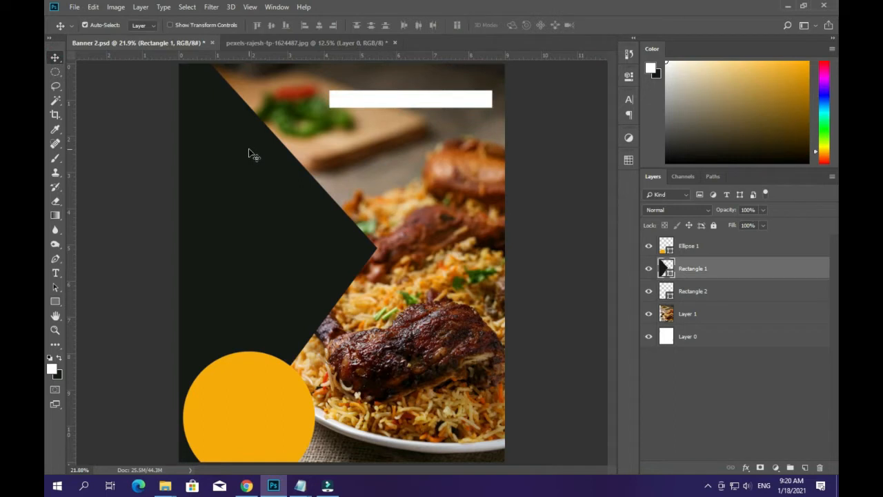
pyautogui.press('t')
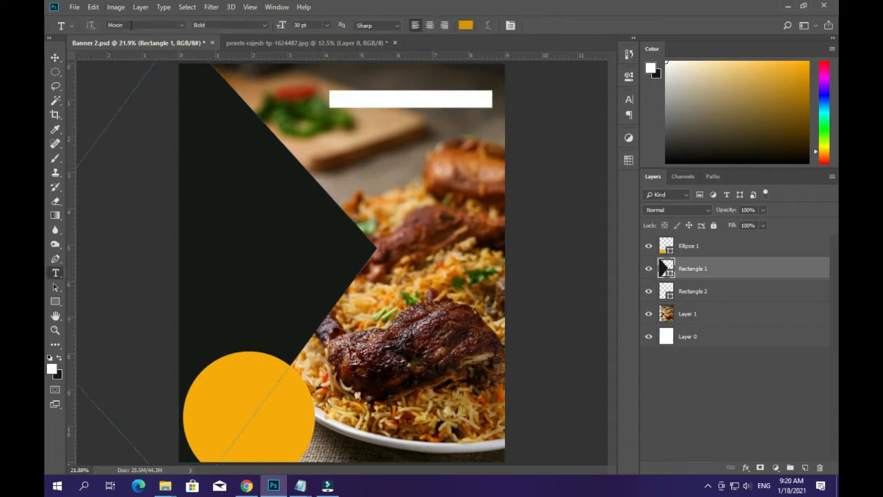
pyautogui.click(131, 25)
pyautogui.click(207, 219)
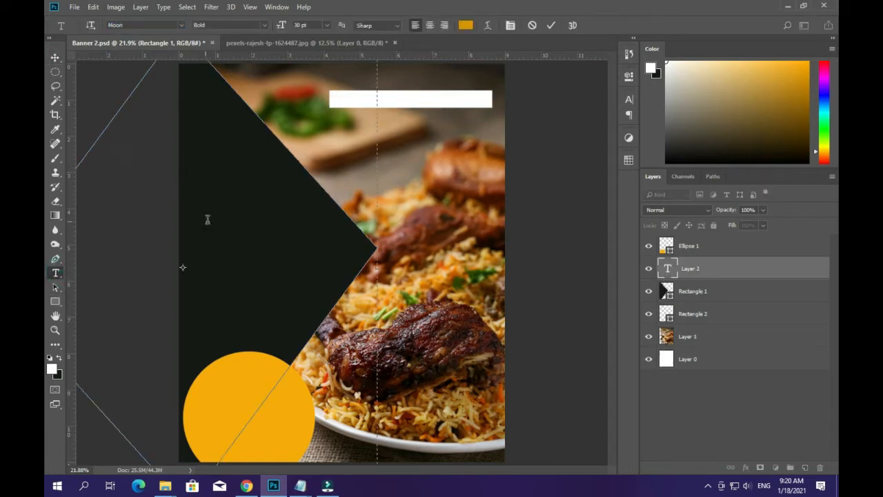
pyautogui.click(711, 270)
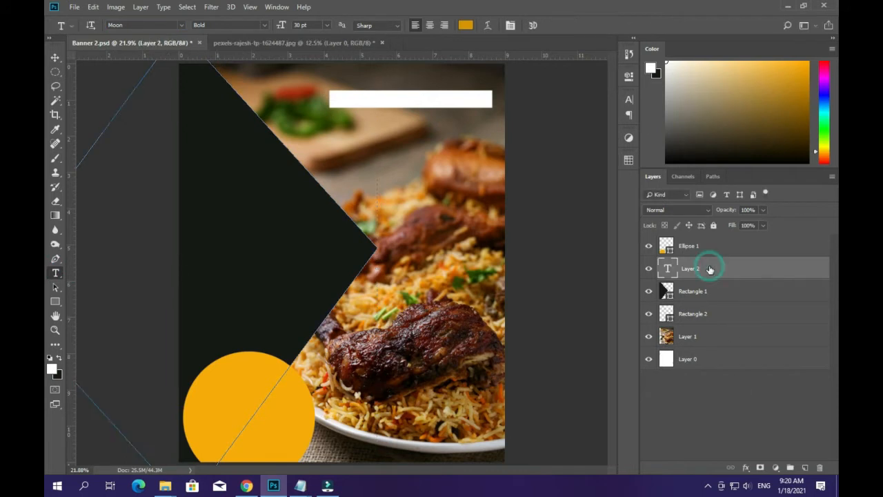
pyautogui.press('Delete')
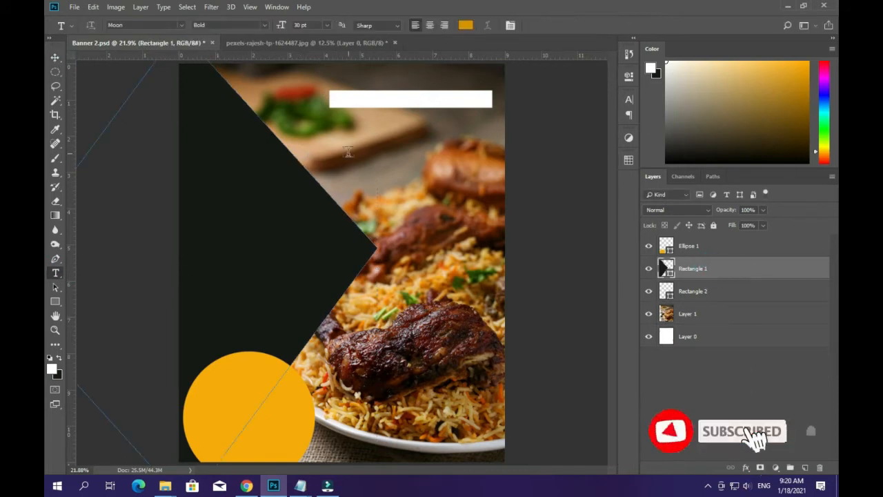
# - Add the two-line text "20% OFFER" in Moon Bold 30 pt and move it onto the upper part of the black shape
pyautogui.click(388, 159)
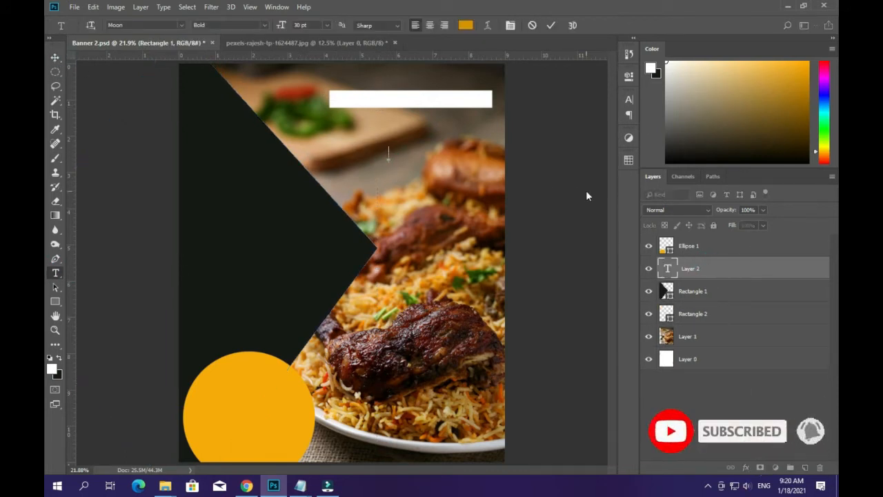
pyautogui.write('20')
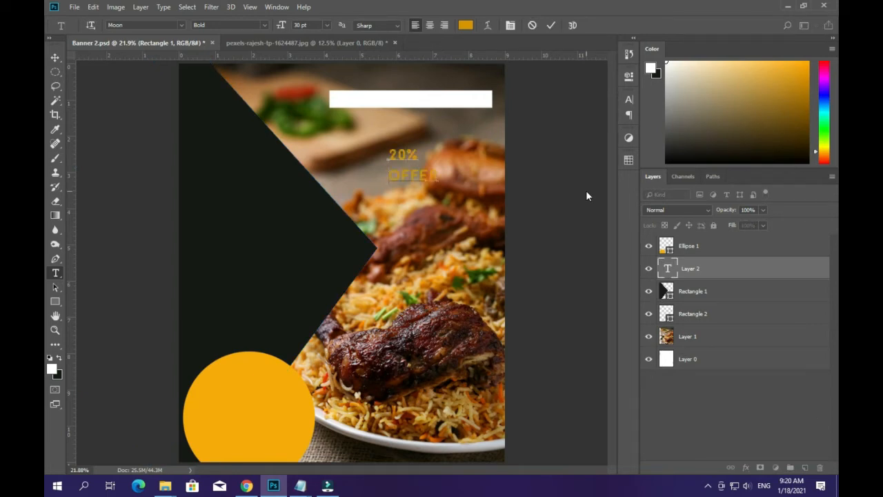
pyautogui.click(55, 59)
pyautogui.moveTo(391, 156); pyautogui.dragTo(218, 171)
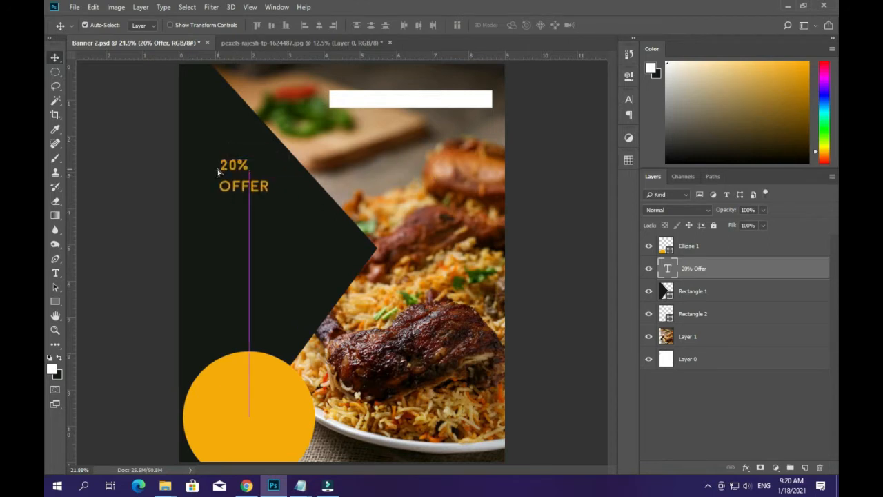
# - Change the font style of the whole "20% OFFER" text to Light
pyautogui.doubleClick(274, 195)
pyautogui.hotkey('ctrl', 'a')
pyautogui.click(264, 25)
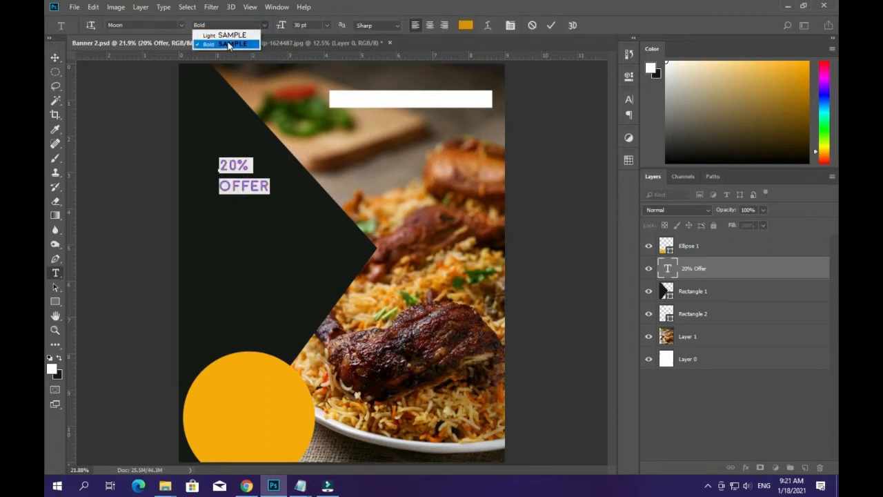
pyautogui.click(225, 36)
pyautogui.click(629, 100)
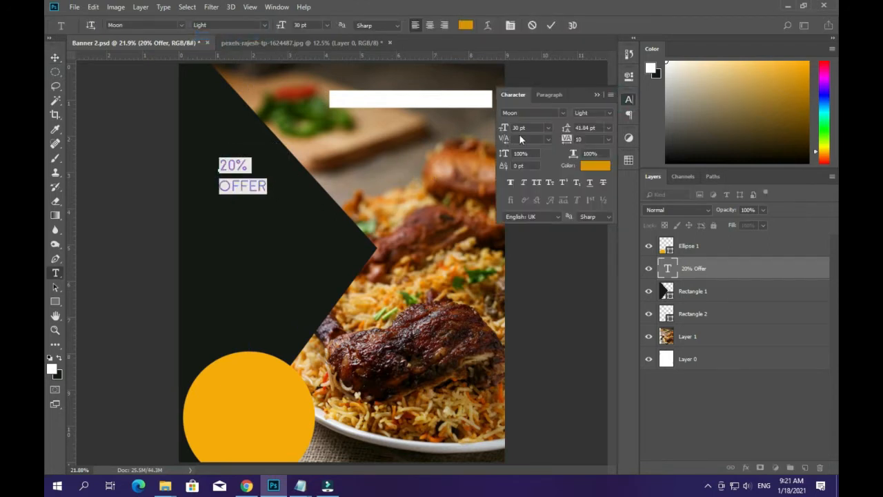
pyautogui.click(597, 95)
# - Cut "OFFER" out of the text into a separate text layer and place it below "20%", aligned with its left edge
pyautogui.doubleClick(247, 184)
pyautogui.hotkey('ctrl', 'x')
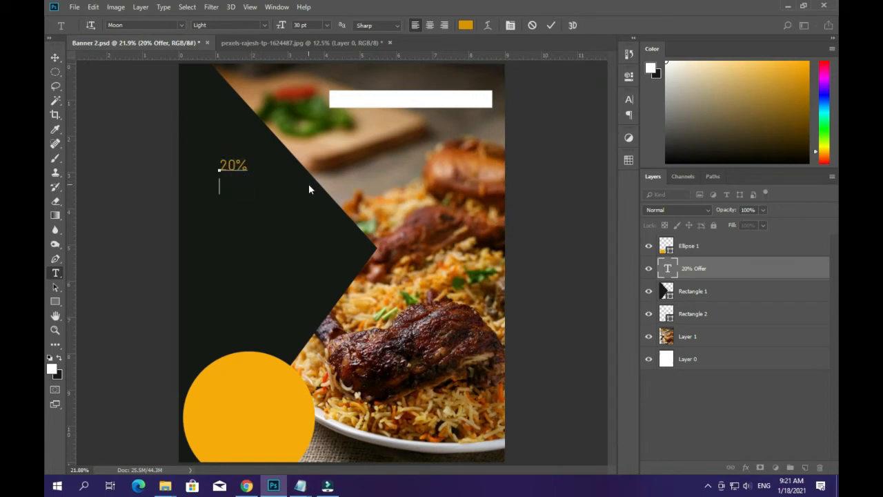
pyautogui.click(56, 57)
pyautogui.press('t')
pyautogui.click(250, 214)
pyautogui.hotkey('ctrl', 'v')
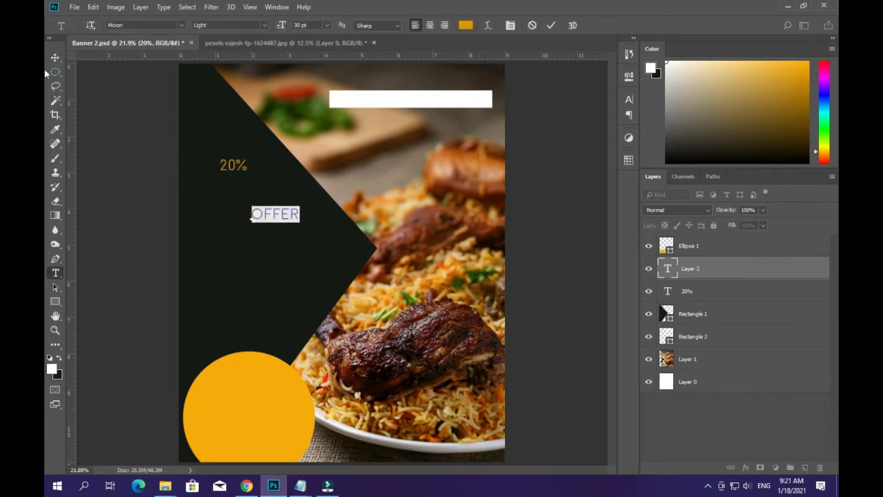
pyautogui.click(55, 58)
pyautogui.moveTo(265, 217); pyautogui.dragTo(233, 223)
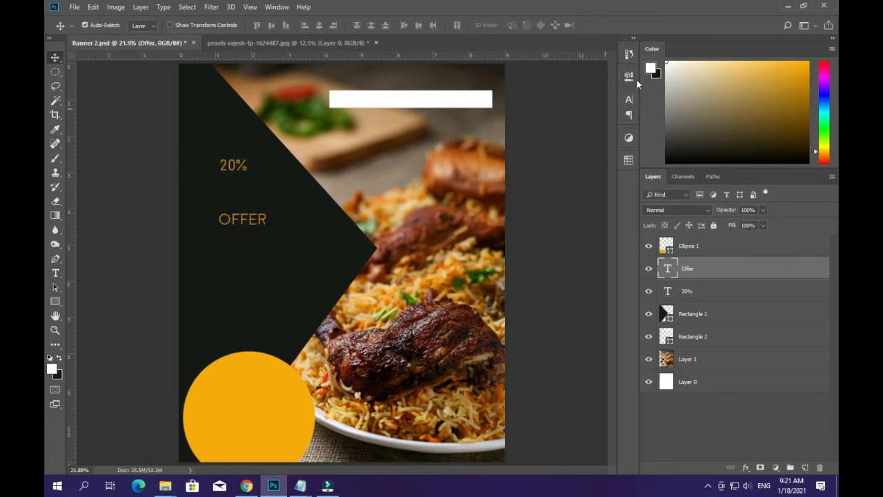
# - Enlarge the "20%" text to about twice the width of "OFFER" and center it just above that word
pyautogui.keyDown('ctrl'); pyautogui.click(219, 171); pyautogui.keyUp('ctrl')
pyautogui.hotkey('ctrl', 't')
pyautogui.moveTo(250, 154); pyautogui.dragTo(259, 185)
pyautogui.press('Return')
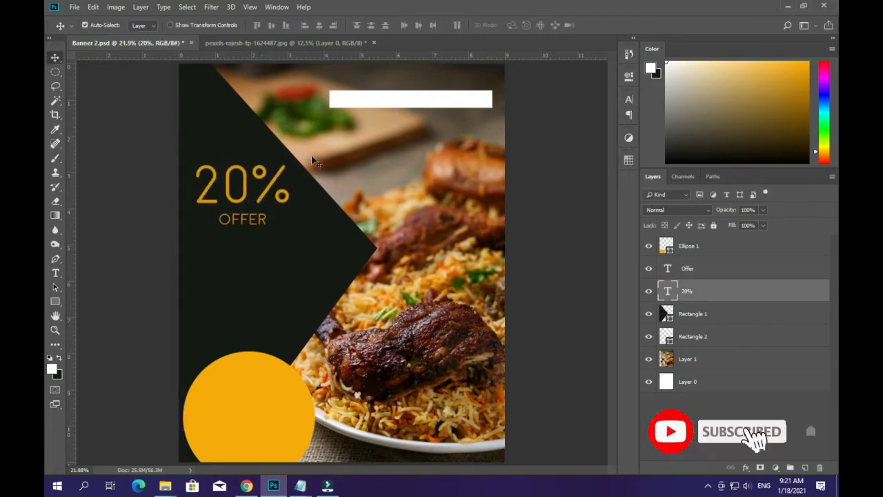
# - Tighten the tracking of the "20%" text to -110
pyautogui.click(629, 99)
pyautogui.moveTo(568, 137); pyautogui.dragTo(561, 137)
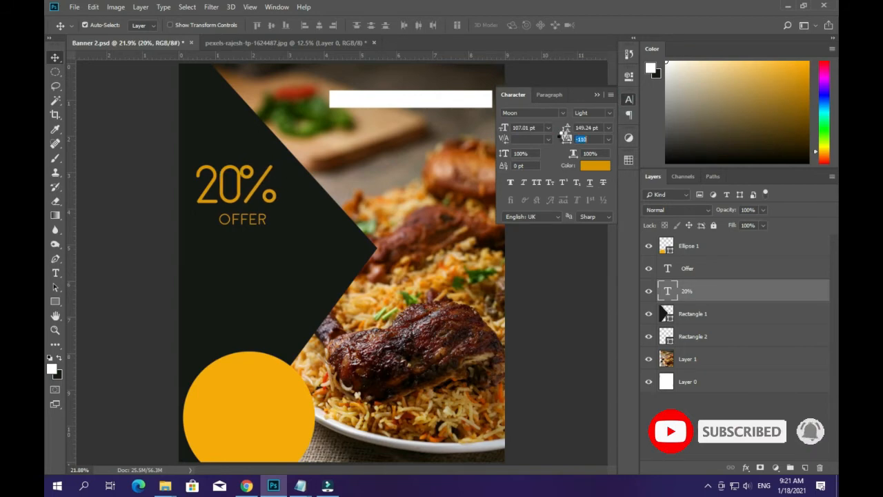
pyautogui.click(596, 95)
# - Enlarge the "OFFER" text to match the width of "20%" and stretch its letters slightly taller
pyautogui.moveTo(256, 227); pyautogui.dragTo(277, 235)
pyautogui.hotkey('ctrl', 't')
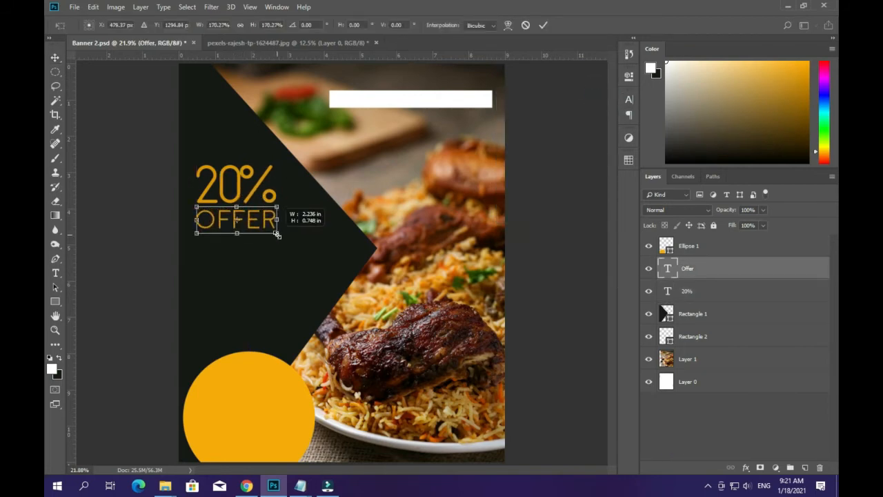
pyautogui.click(56, 59)
pyautogui.click(394, 186)
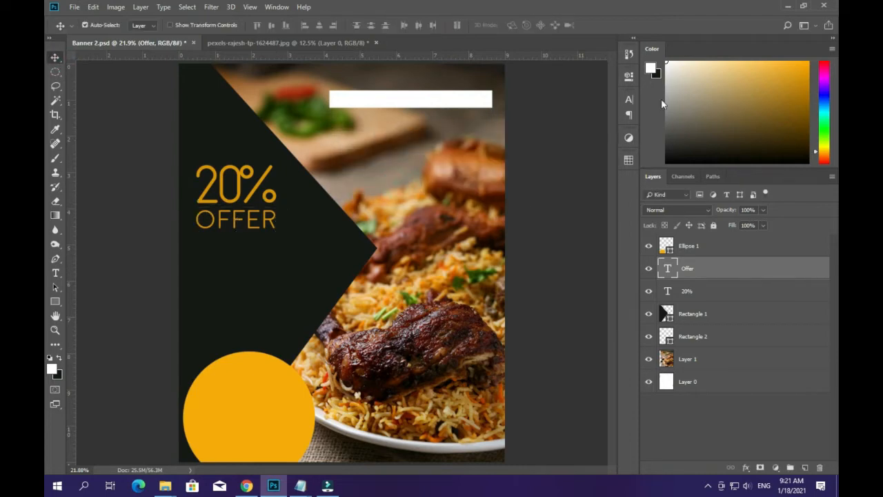
pyautogui.click(629, 99)
pyautogui.moveTo(503, 154); pyautogui.dragTo(510, 149)
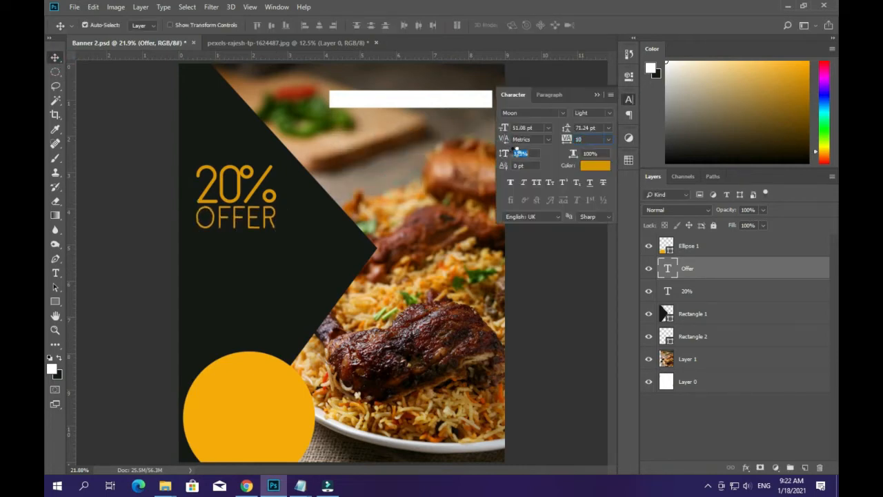
pyautogui.click(594, 95)
# - Set the tracking of the "20%" text to -90
pyautogui.click(257, 191)
pyautogui.click(628, 100)
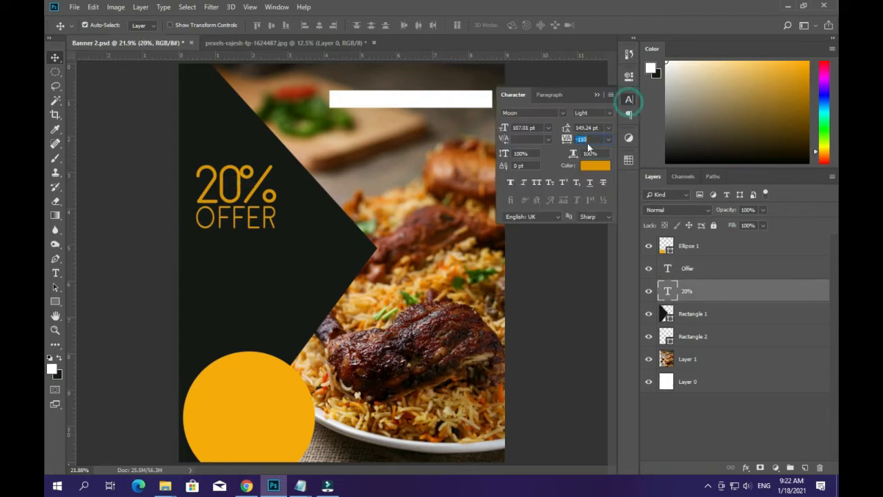
pyautogui.moveTo(566, 139)
pyautogui.mouseDown()
pyautogui.moveTo(578, 139)
pyautogui.moveTo(568, 139)
pyautogui.mouseUp()
pyautogui.click(327, 241)
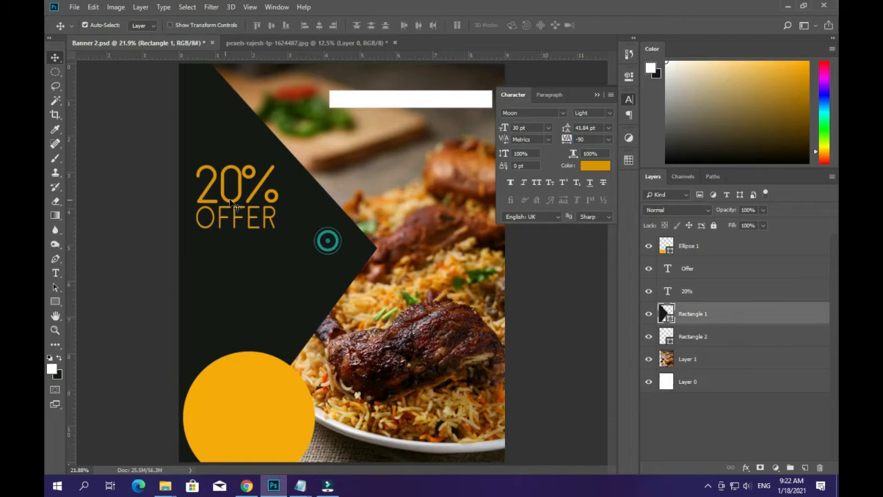
# - Scale "20%" and "OFFER" together to about 154% so they fill the middle of the black shape
pyautogui.click(722, 290)
pyautogui.keyDown('shift'); pyautogui.click(736, 267); pyautogui.keyUp('shift')
pyautogui.hotkey('ctrl', 't')
pyautogui.moveTo(258, 210); pyautogui.dragTo(291, 267)
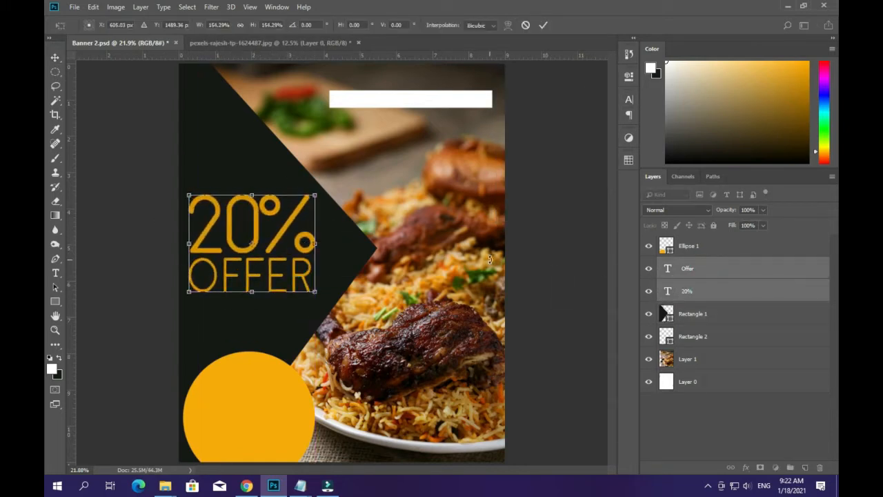
pyautogui.press('Return')
# - Add the text "THIS" in white Moon Light 30 pt on the yellow circle and move its layer above Ellipse 1
pyautogui.press('t')
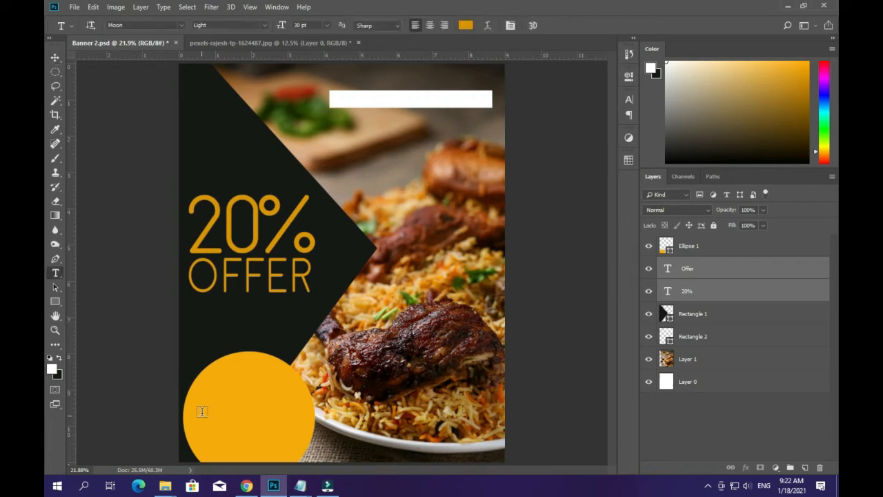
pyautogui.click(215, 394)
pyautogui.hotkey('ctrl', 'a')
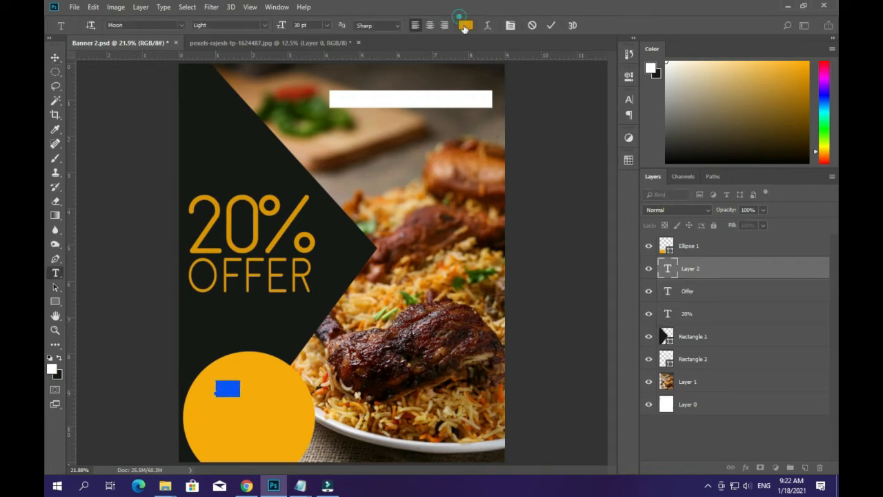
pyautogui.click(464, 25)
pyautogui.click(714, 95)
pyautogui.click(55, 57)
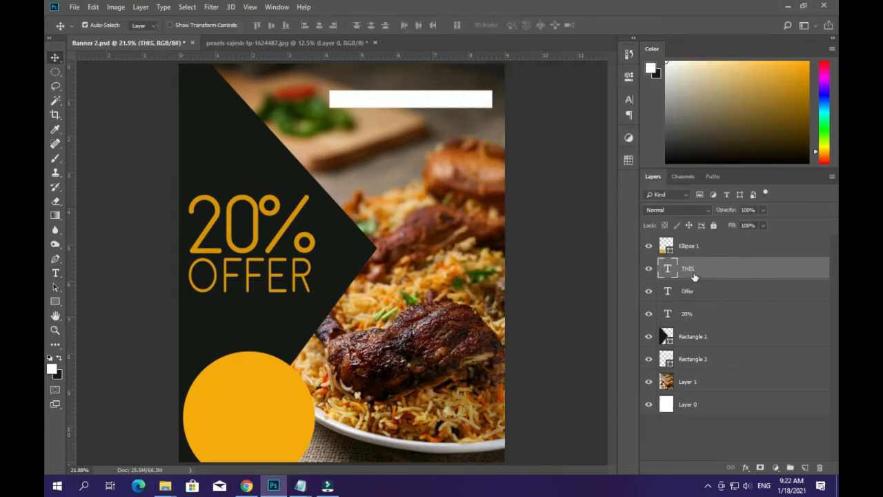
pyautogui.moveTo(695, 277); pyautogui.dragTo(693, 239)
# - Add a separate white text "WEEK" below "THIS" on the yellow circle
pyautogui.press('t')
pyautogui.click(225, 418)
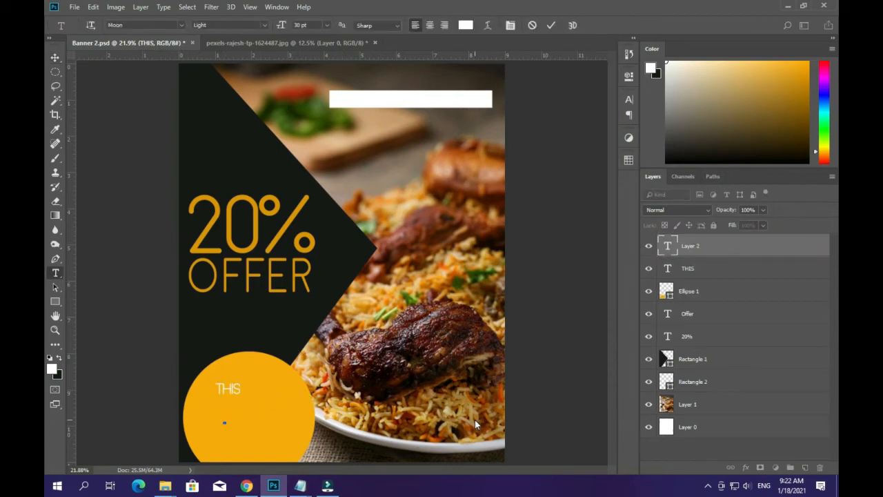
pyautogui.write('WEEK')
pyautogui.click(55, 58)
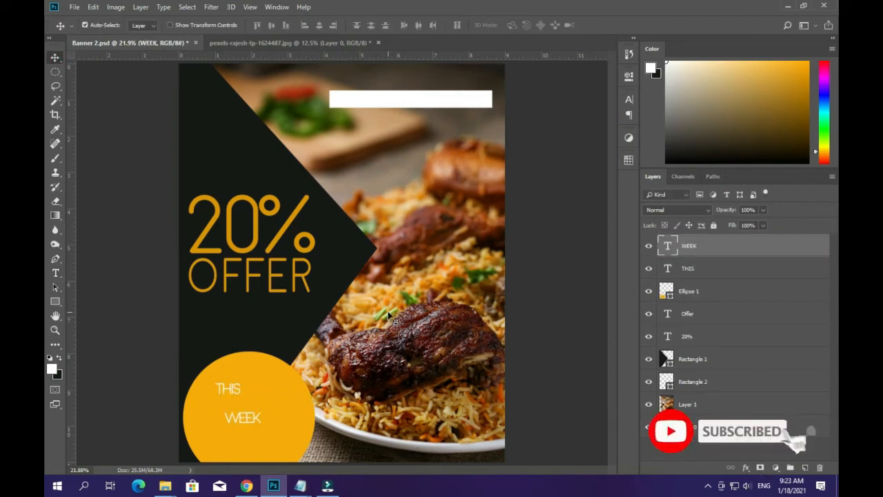
# - Add a separate white text "ONLY" below and to the right of "WEEK" on the yellow circle
pyautogui.press('t')
pyautogui.click(259, 434)
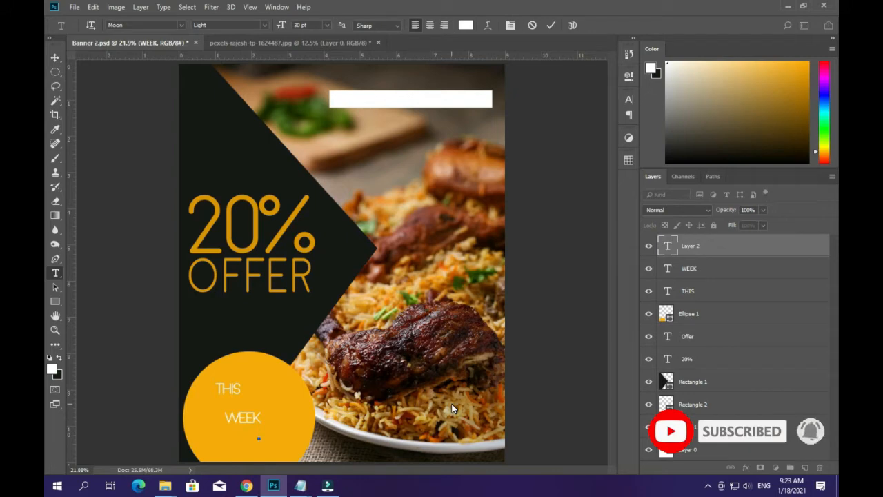
pyautogui.hotkey('ctrl', 'a')
pyautogui.click(628, 99)
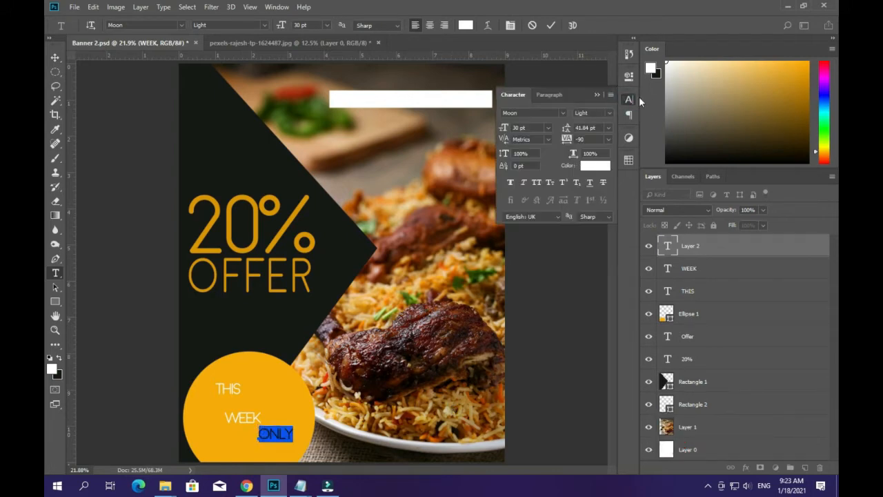
pyautogui.click(629, 98)
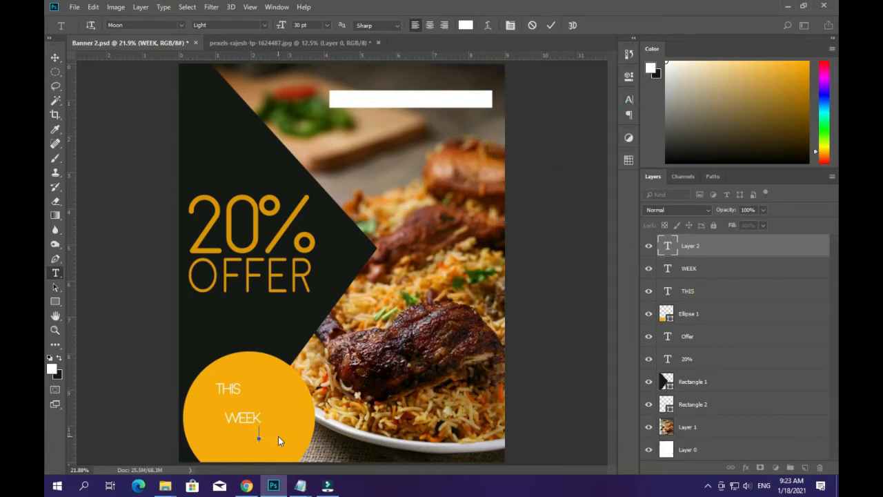
pyautogui.write('ONLY')
pyautogui.hotkey('ctrl', 'Return')
# - Change the "ONLY" text to the Bold font style with faux bold
pyautogui.doubleClick(277, 432)
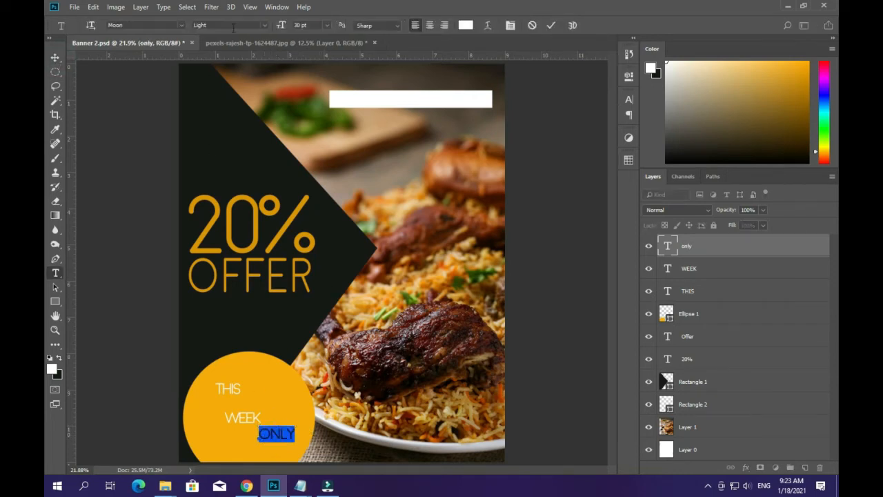
pyautogui.click(628, 100)
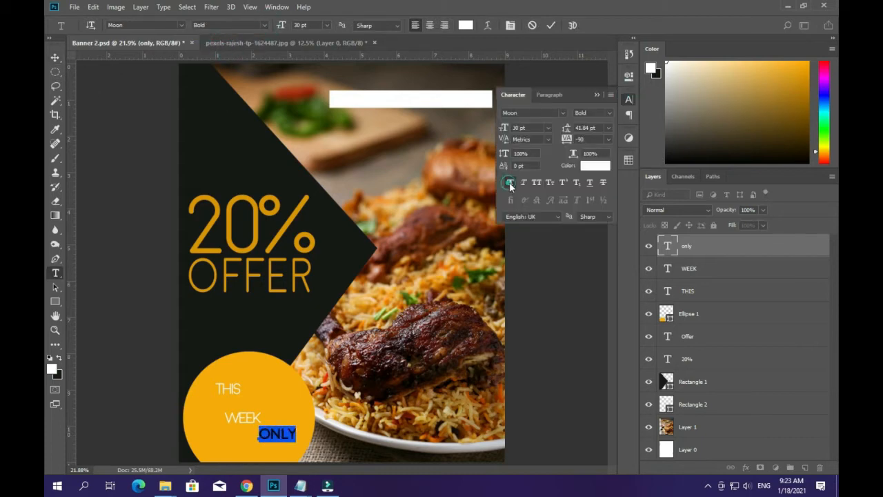
pyautogui.click(628, 100)
pyautogui.hotkey('ctrl', 'Return')
# - Change the "WEEK" text to the Bold font style with faux bold
pyautogui.doubleClick(242, 418)
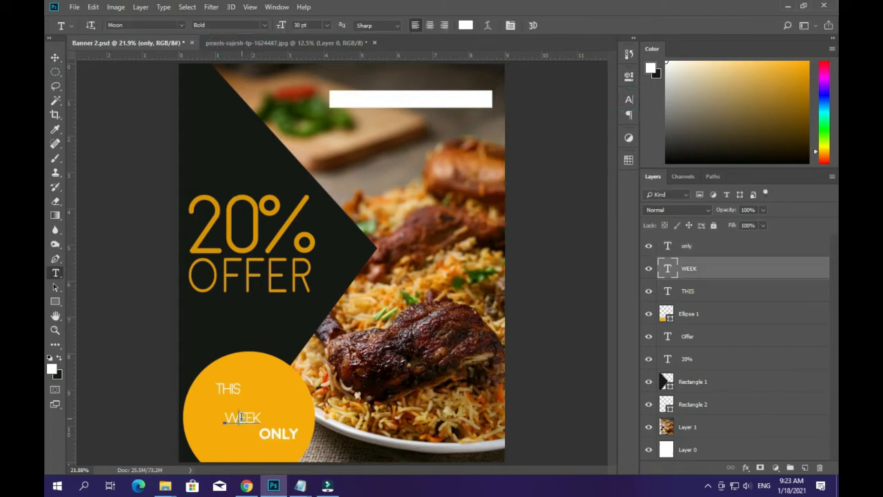
pyautogui.click(230, 25)
pyautogui.click(214, 44)
pyautogui.click(627, 99)
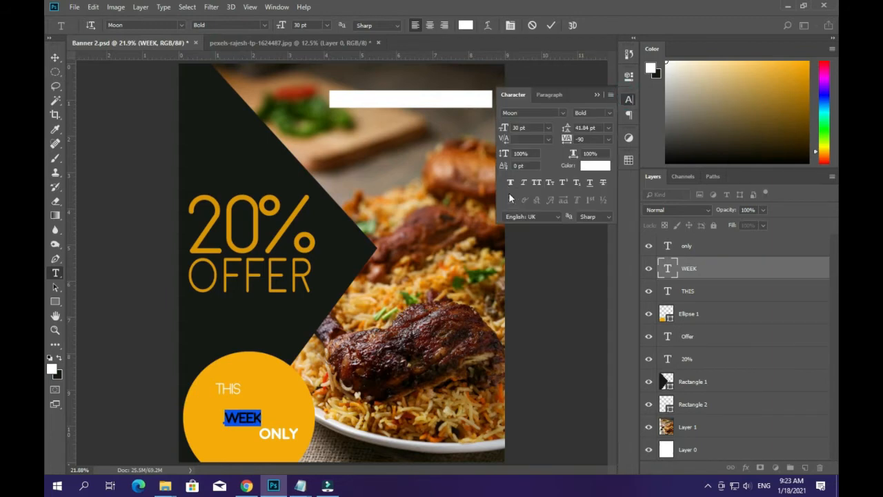
pyautogui.click(596, 94)
pyautogui.click(55, 58)
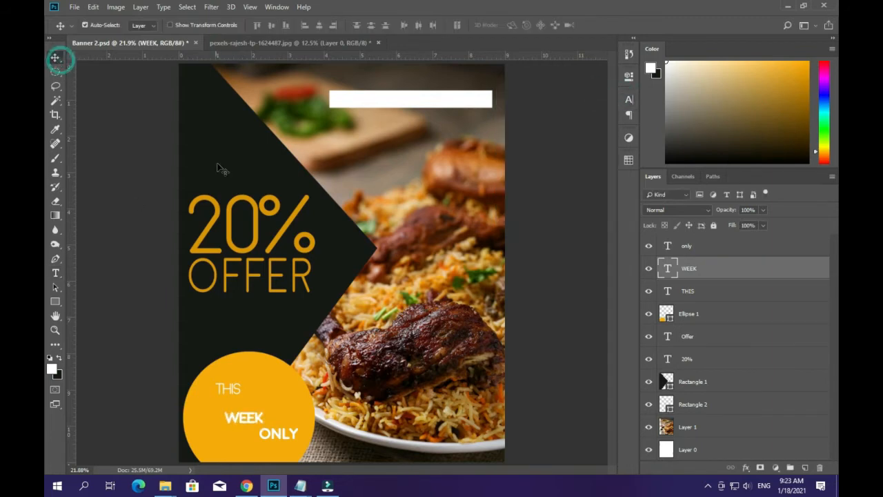
# - Change the "THIS" text to the Bold font style with faux bold
pyautogui.doubleClick(233, 383)
pyautogui.click(230, 25)
pyautogui.click(214, 42)
pyautogui.click(627, 99)
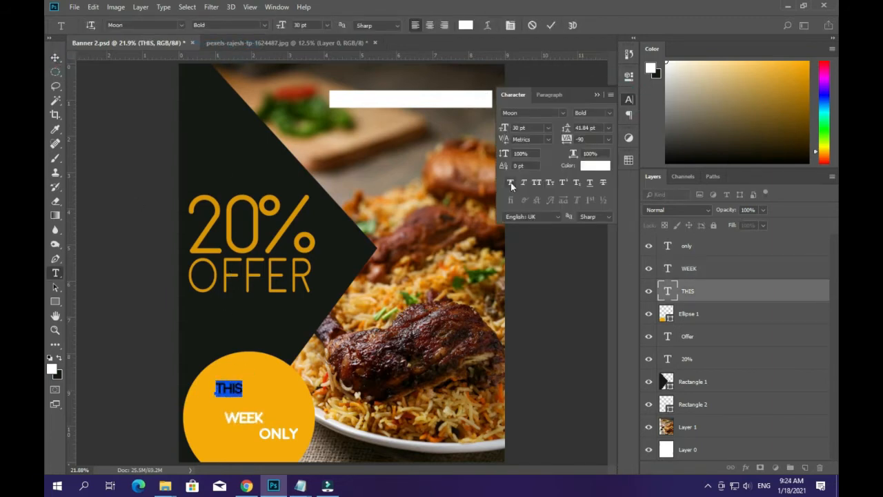
pyautogui.click(597, 94)
pyautogui.click(55, 58)
# - Enlarge "THIS" to about 58 pt in the upper part of the yellow circle and set its tracking to -50
pyautogui.moveTo(234, 388); pyautogui.dragTo(280, 367)
pyautogui.hotkey('ctrl', 't')
pyautogui.press('Return')
pyautogui.press('t')
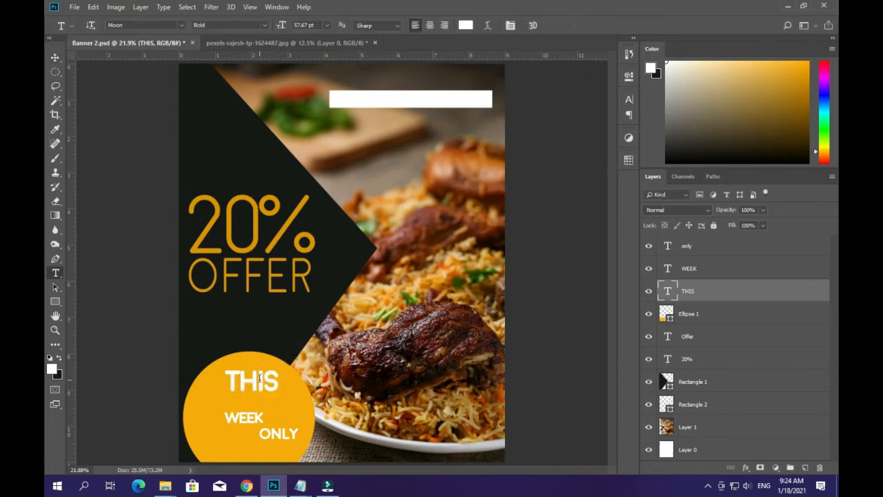
pyautogui.doubleClick(260, 379)
pyautogui.click(629, 99)
pyautogui.moveTo(569, 141); pyautogui.dragTo(567, 142)
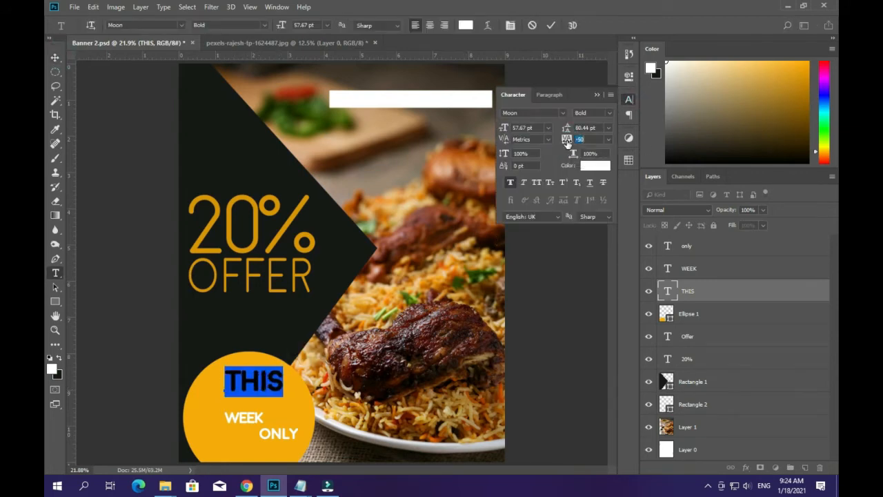
pyautogui.click(597, 95)
pyautogui.click(56, 58)
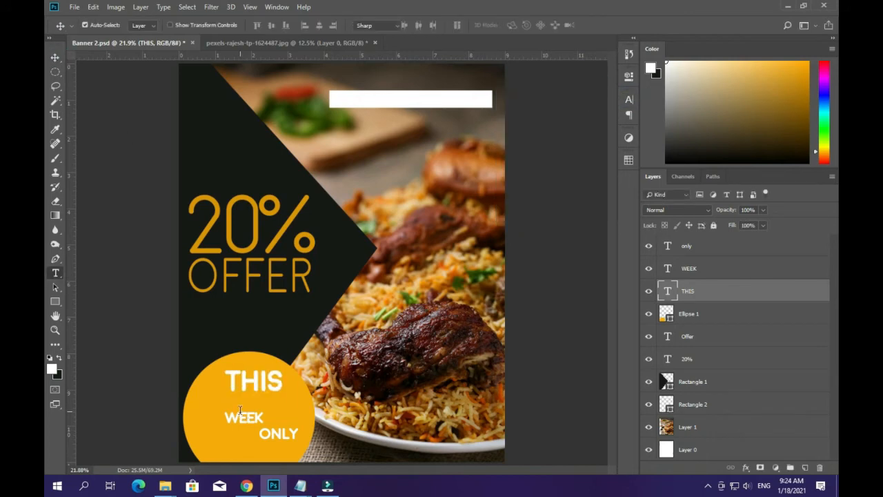
# - Loosen the tracking of the "WEEK" and "ONLY" texts slightly
pyautogui.doubleClick(243, 417)
pyautogui.click(628, 100)
pyautogui.press('BackSpace')
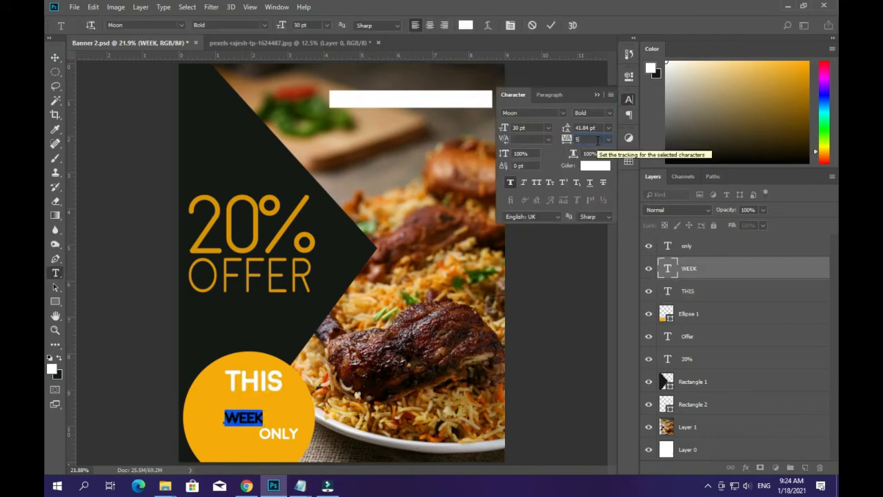
pyautogui.click(597, 95)
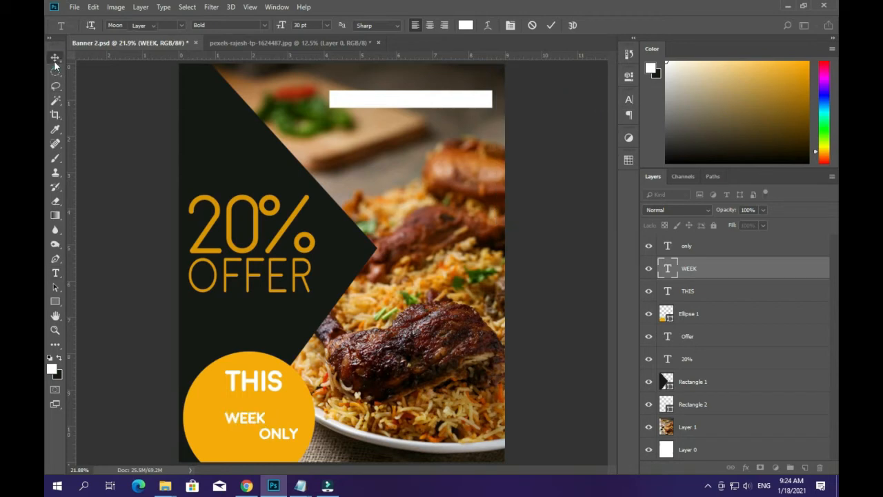
pyautogui.doubleClick(279, 433)
pyautogui.click(629, 100)
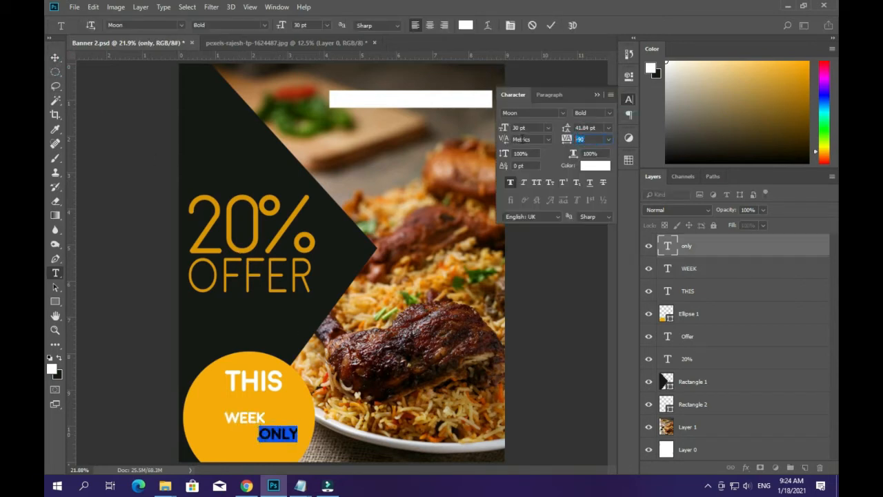
pyautogui.click(597, 94)
pyautogui.press('BackSpace')
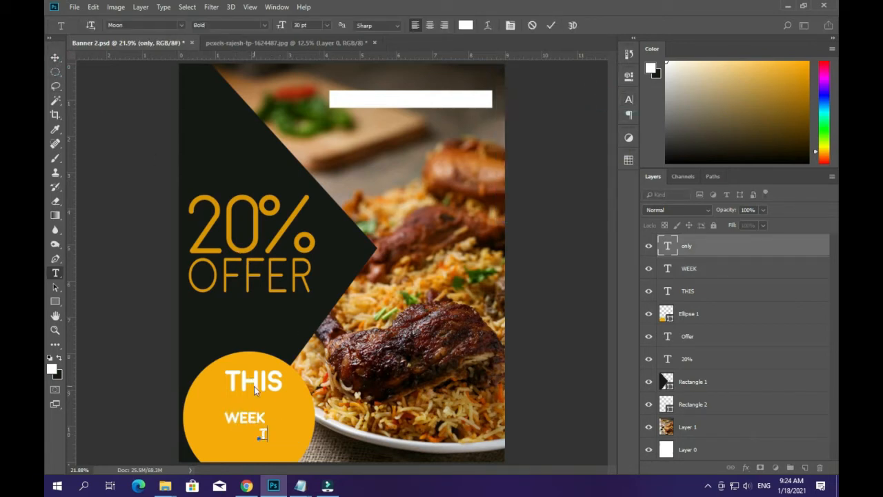
pyautogui.hotkey('ctrl', 'z')
# - Stack "THIS", "WEEK" and "ONLY" closely inside the yellow circle, enlarging "WEEK" slightly and "ONLY" to nearly twice its size
pyautogui.doubleClick(254, 381)
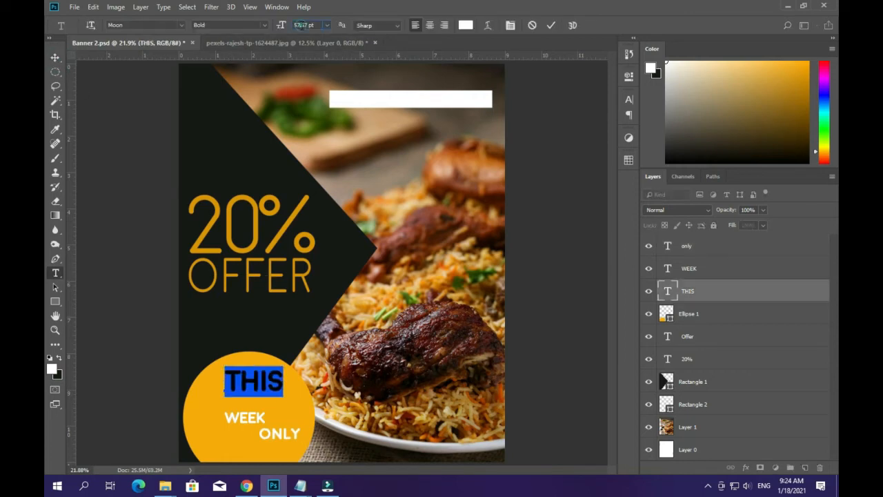
pyautogui.click(55, 57)
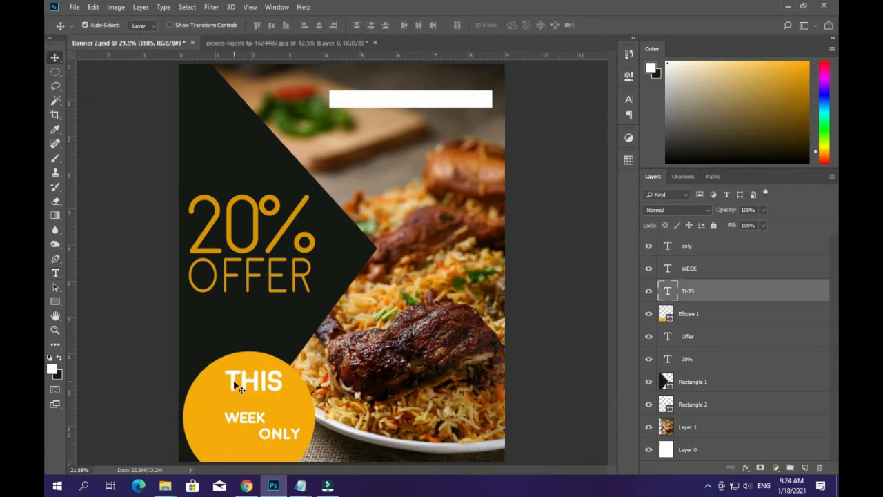
pyautogui.moveTo(240, 389); pyautogui.dragTo(297, 451)
pyautogui.hotkey('ctrl', 't')
pyautogui.press('Return')
pyautogui.hotkey('ctrl', 't')
pyautogui.click(55, 57)
pyautogui.click(392, 188)
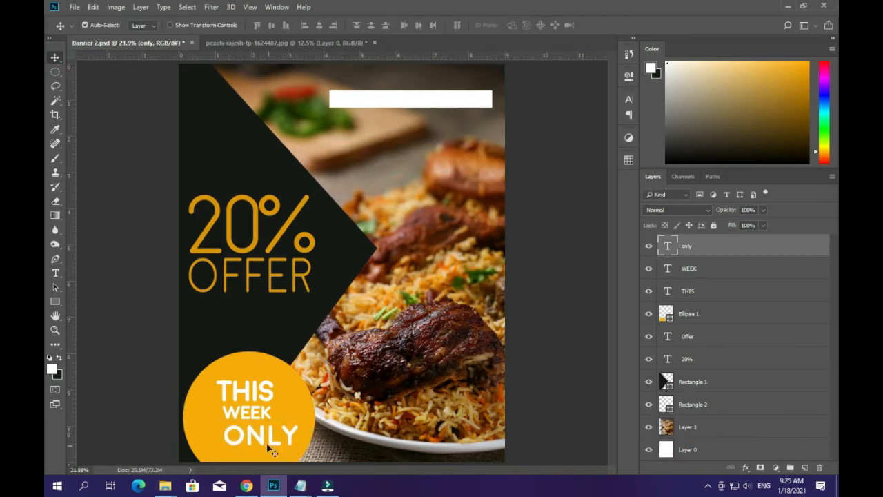
# - Enlarge "THIS" and "ONLY" a little more so the three lines fill the yellow circle
pyautogui.keyDown('shift'); pyautogui.click(687, 290); pyautogui.keyUp('shift')
pyautogui.hotkey('ctrl', 't')
pyautogui.moveTo(216, 380); pyautogui.dragTo(202, 370)
pyautogui.press('Return')
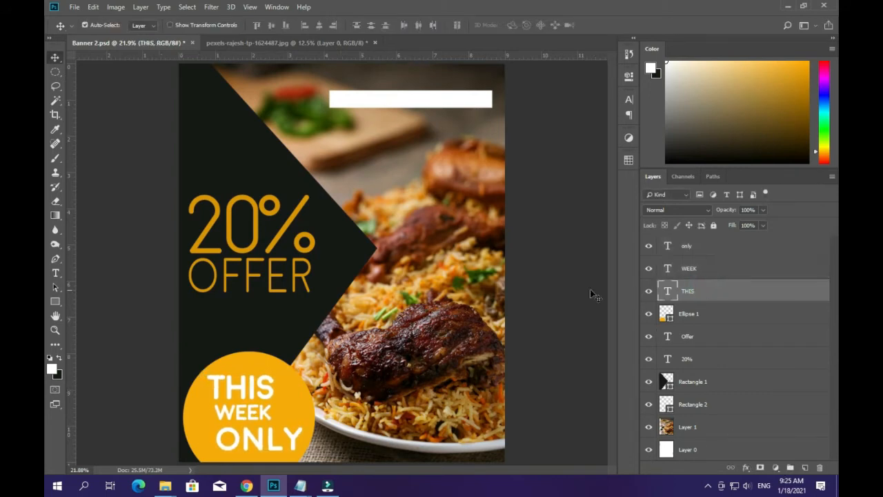
# - Convert the "THIS", "WEEK" and "ONLY" text layers together into one smart object
pyautogui.rightClick(696, 248)
pyautogui.click(781, 250)
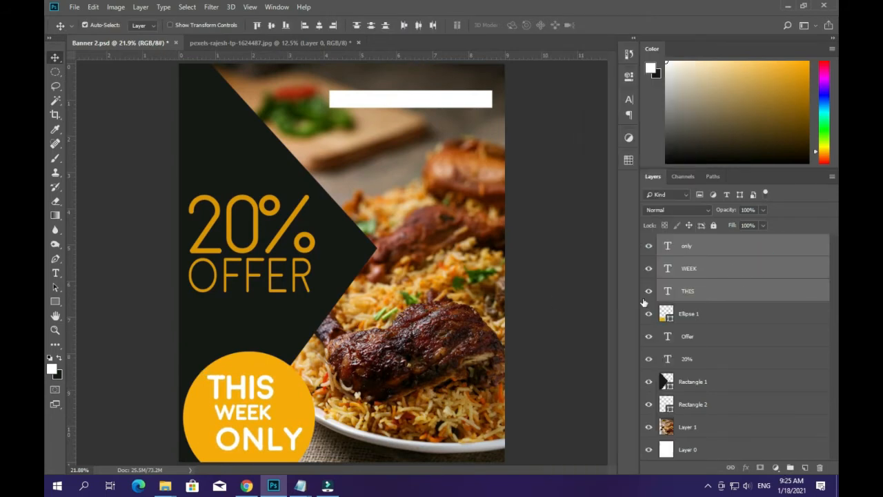
pyautogui.click(684, 254)
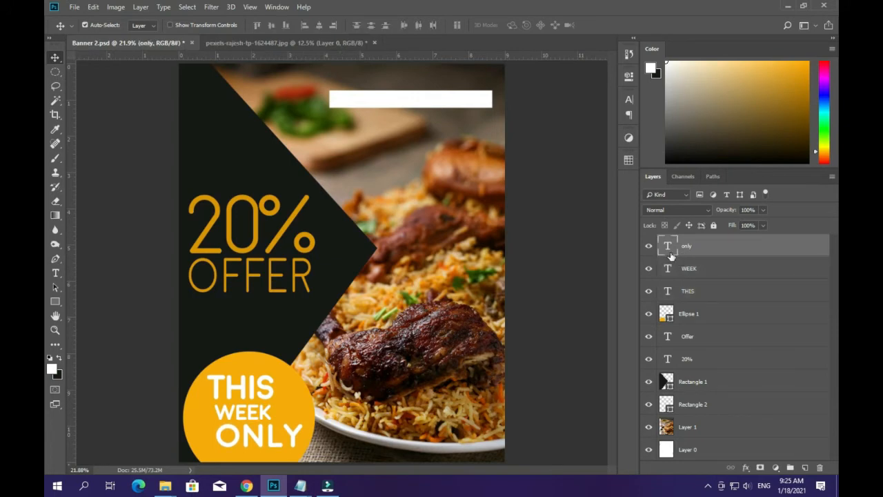
pyautogui.keyDown('shift'); pyautogui.click(687, 293); pyautogui.keyUp('shift')
pyautogui.rightClick(687, 293)
pyautogui.click(732, 113)
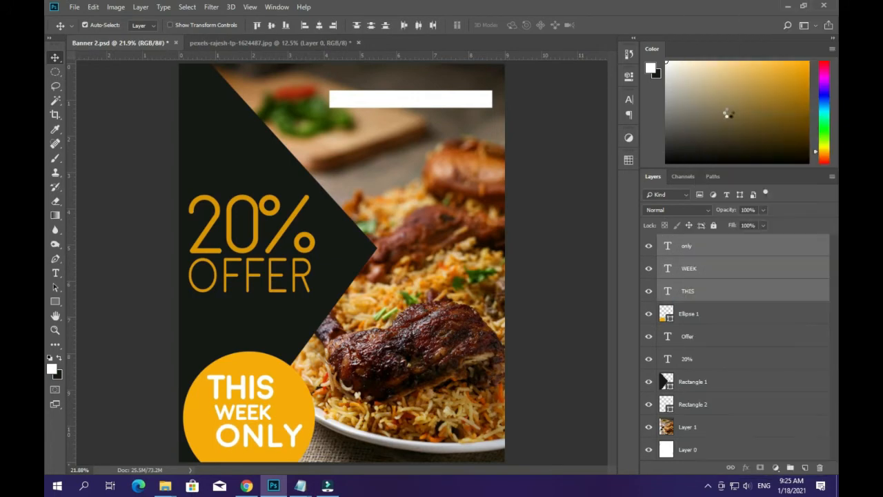
# - Add a Drop Shadow to the combined "THIS WEEK ONLY" text with 60% opacity, 42 px distance and 75 px size
pyautogui.click(747, 467)
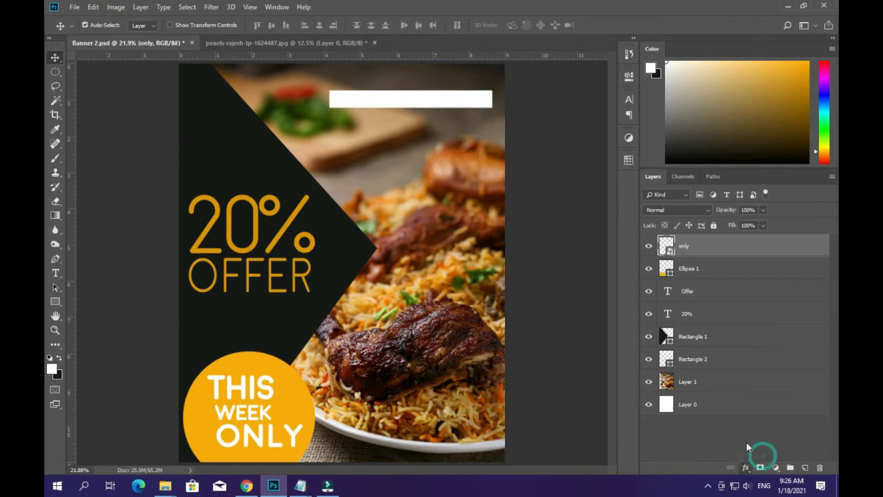
pyautogui.click(766, 467)
pyautogui.moveTo(517, 266); pyautogui.dragTo(514, 267)
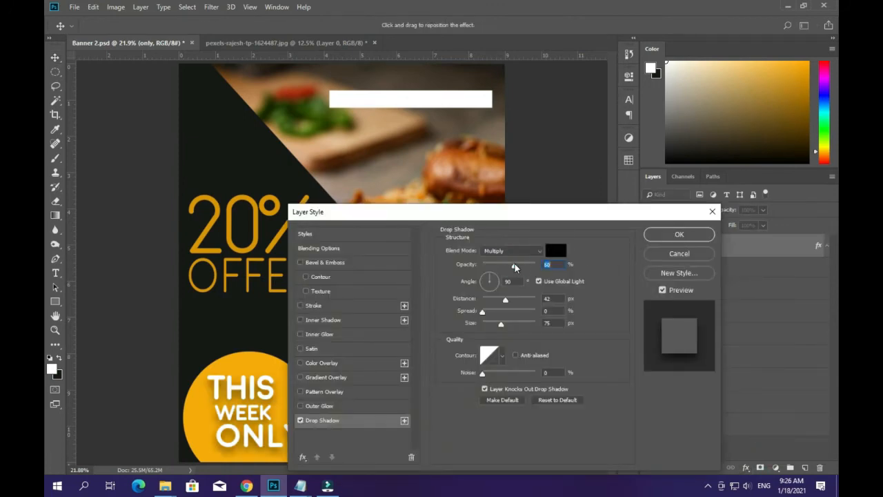
pyautogui.click(679, 234)
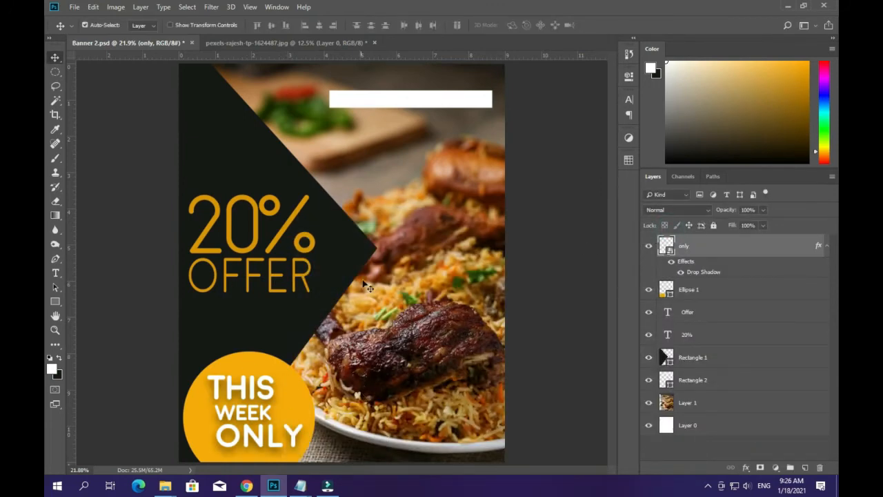
# - Add the text "FREE DELIVERY" in 30 pt Moon Light over the photo below the white bar
pyautogui.click(370, 166)
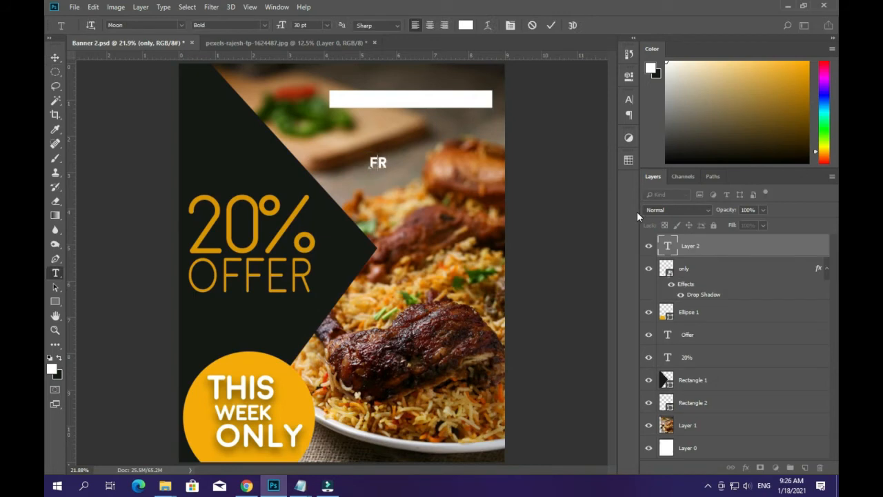
pyautogui.click(265, 26)
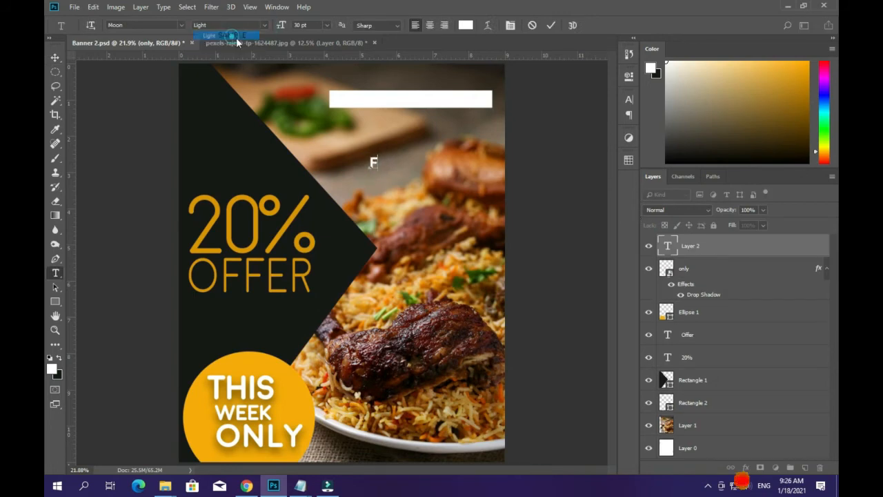
pyautogui.click(217, 34)
pyautogui.write('ER')
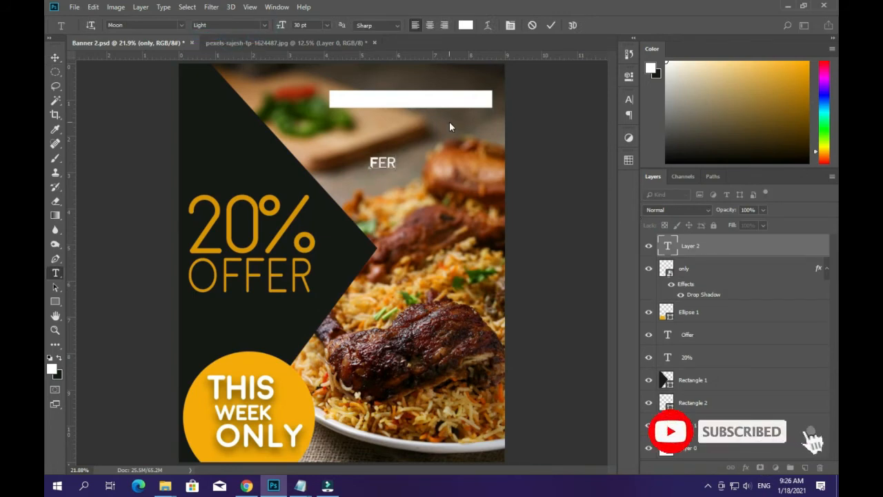
pyautogui.press('BackSpace')
pyautogui.press('BackSpace')
pyautogui.write('REE DELIO')
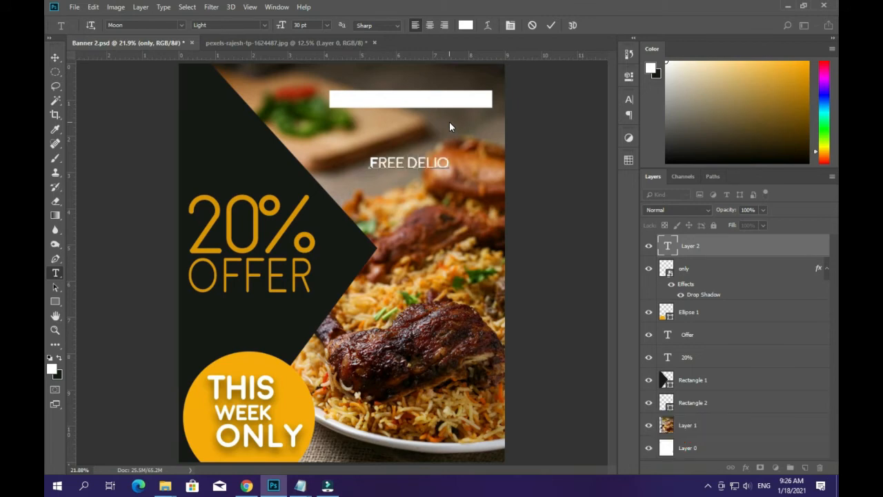
pyautogui.press('BackSpace')
pyautogui.write('VERY')
# - Colour the "FREE DELIVERY" text near-black and move it onto the white bar
pyautogui.moveTo(472, 163); pyautogui.dragTo(339, 164)
pyautogui.click(60, 358)
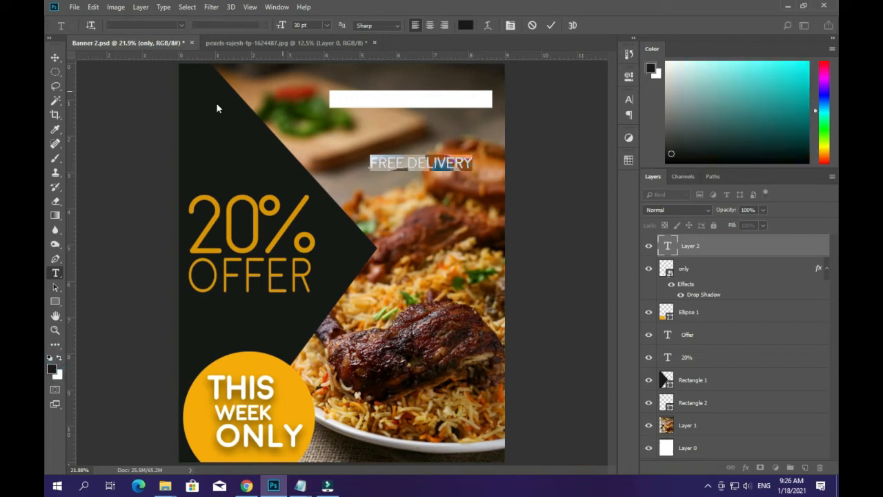
pyautogui.click(409, 166)
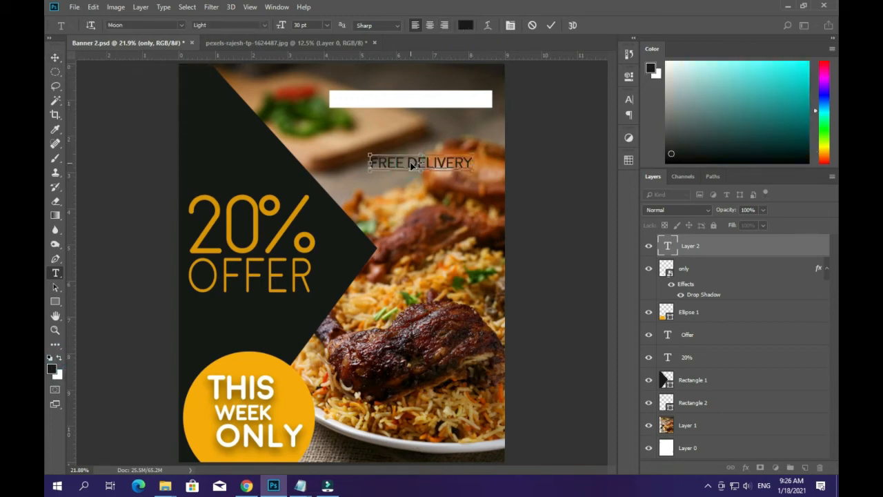
pyautogui.hotkey('ctrl', 'a')
pyautogui.click(263, 25)
pyautogui.click(59, 56)
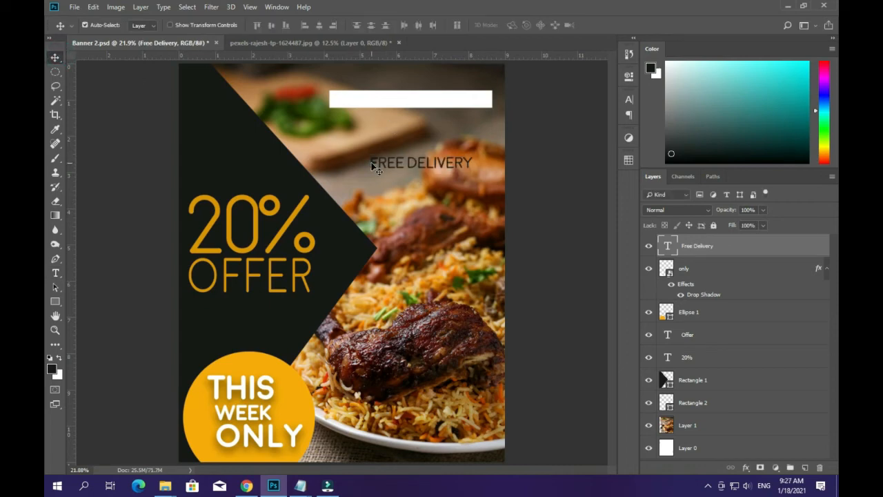
pyautogui.moveTo(372, 167); pyautogui.dragTo(346, 101)
# - Try the Bold style on "FREE DELIVERY", set its tracking to 170 and return the style to Light
pyautogui.doubleClick(346, 100)
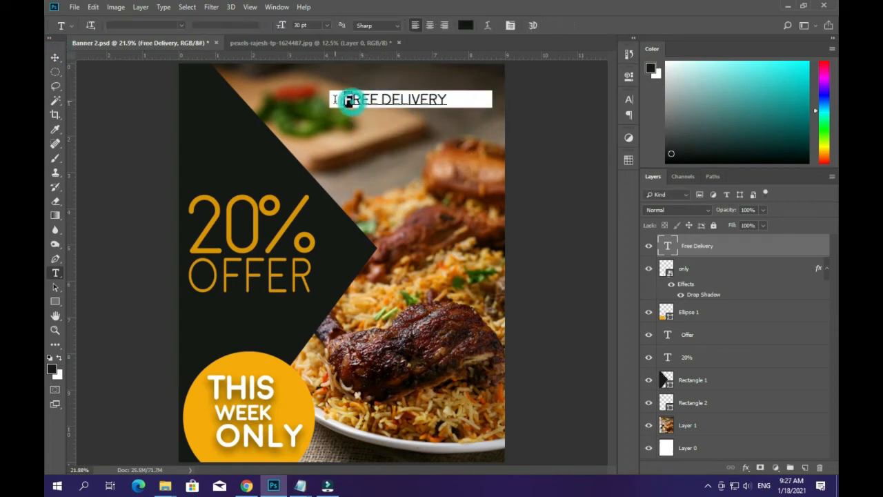
pyautogui.hotkey('ctrl', 'a')
pyautogui.click(264, 26)
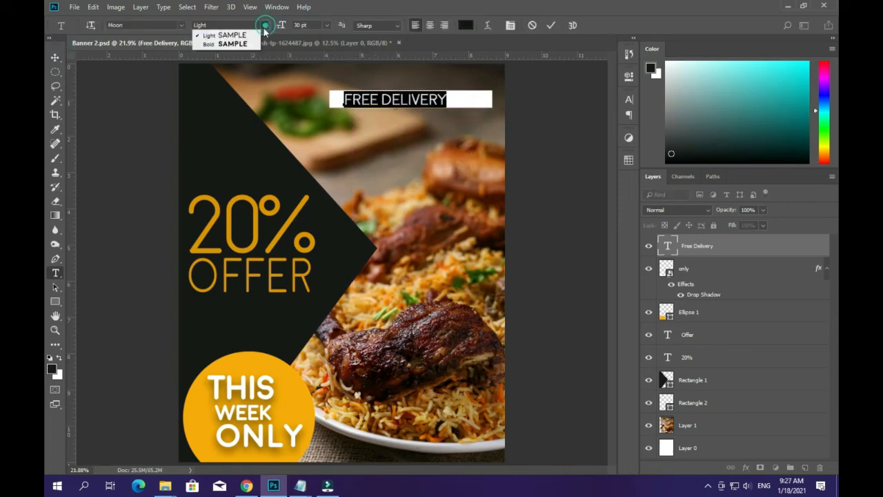
pyautogui.click(234, 44)
pyautogui.click(629, 99)
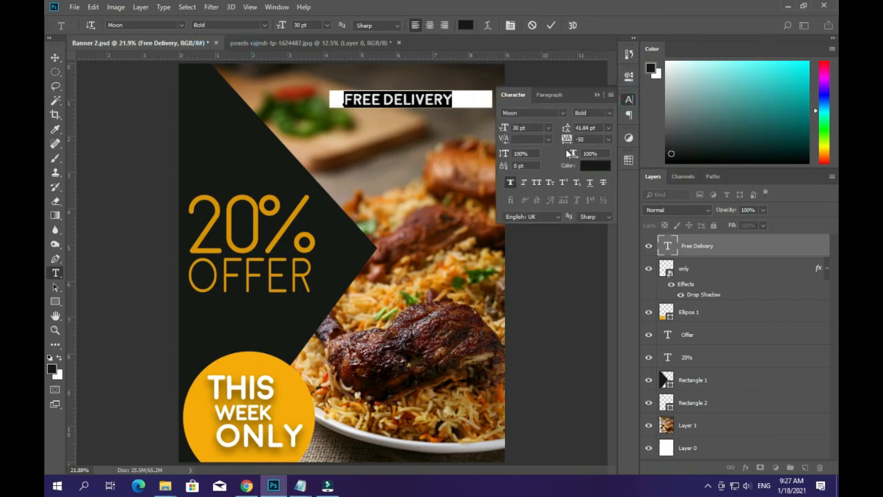
pyautogui.moveTo(567, 139); pyautogui.dragTo(574, 140)
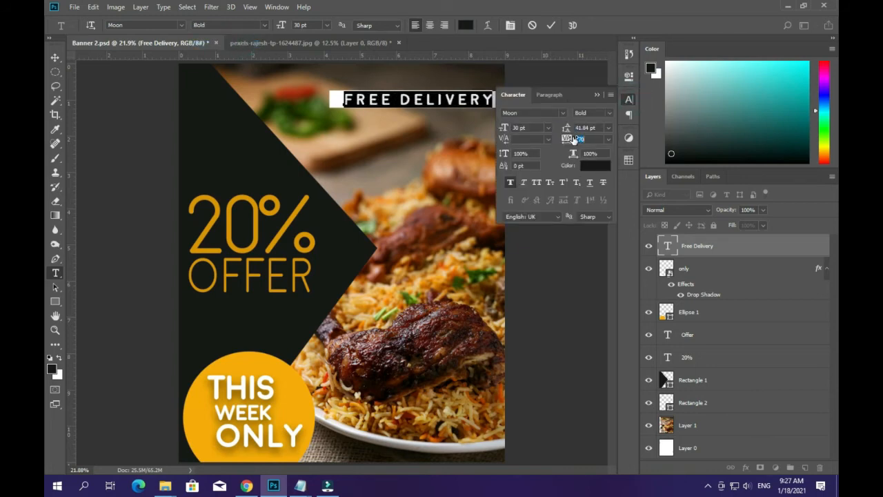
pyautogui.click(264, 25)
pyautogui.click(238, 35)
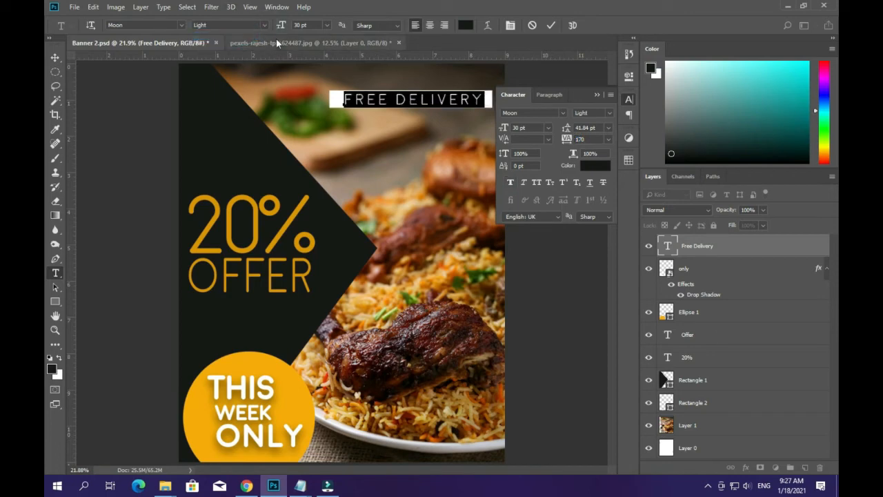
pyautogui.click(595, 94)
pyautogui.click(411, 101)
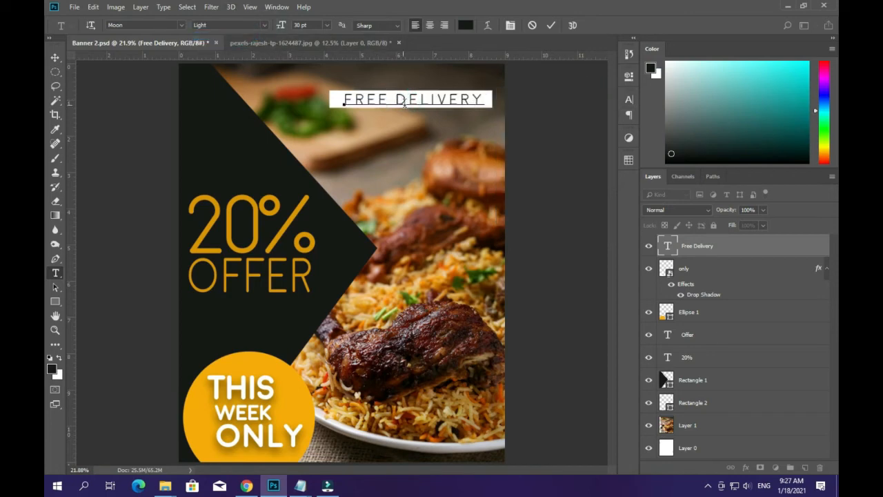
# - Draw a small zigzag custom shape on the black area above "20%"
pyautogui.rightClick(55, 302)
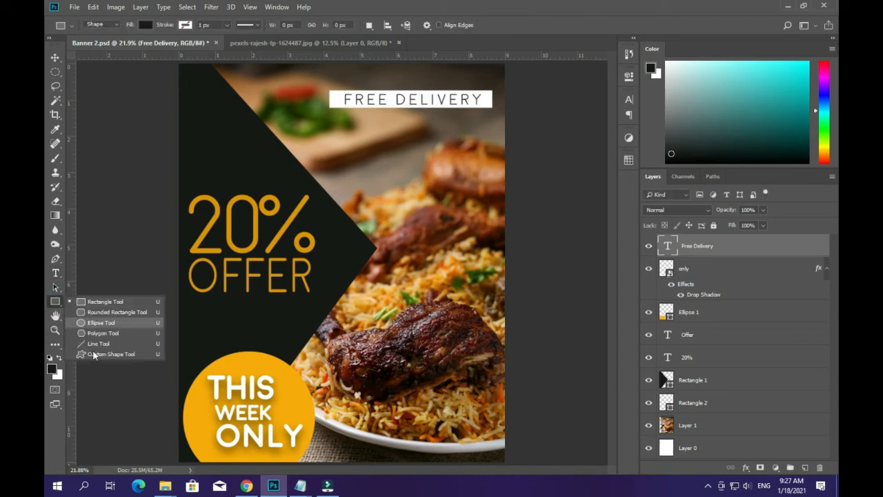
pyautogui.click(112, 346)
pyautogui.click(469, 26)
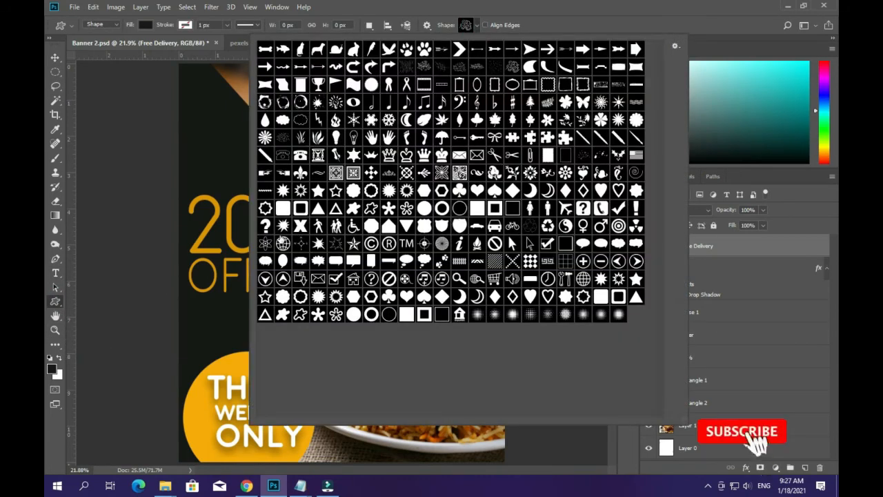
pyautogui.click(266, 195)
pyautogui.moveTo(201, 161); pyautogui.dragTo(218, 163)
pyautogui.press('v')
# - Move the zigzag shape onto the white bar just before "FREE DELIVERY" and narrow it to about 83% width
pyautogui.hotkey('ctrl', 't')
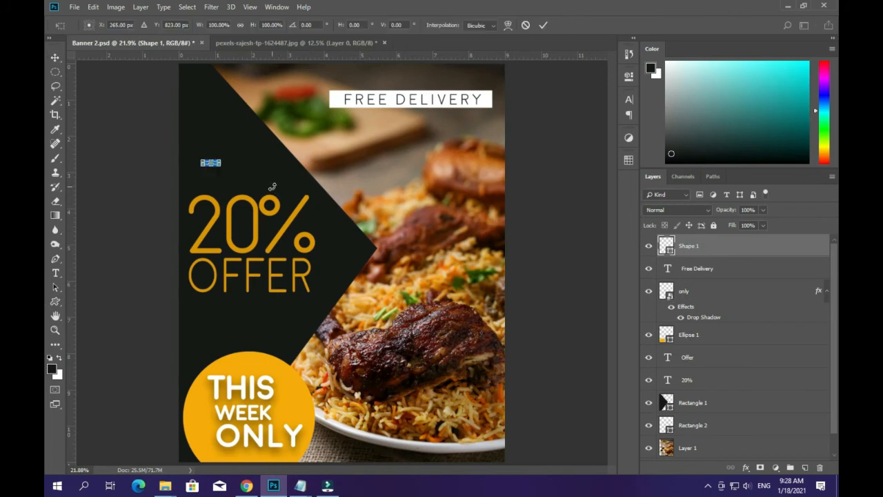
pyautogui.scroll(8, 205, 174)
pyautogui.moveTo(227, 150); pyautogui.dragTo(608, 73)
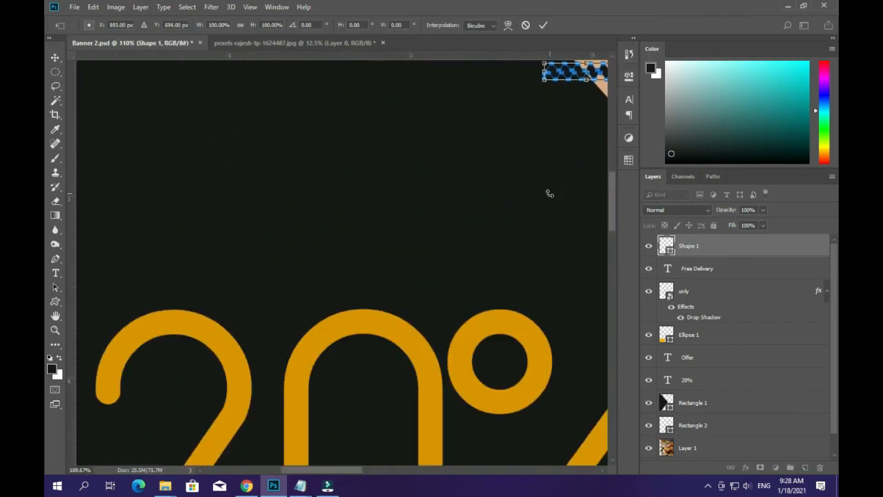
pyautogui.hscroll(3, 550, 191)
pyautogui.scroll(-3, 550, 191)
pyautogui.moveTo(488, 123); pyautogui.dragTo(559, 90)
pyautogui.scroll(-6, 547, 153)
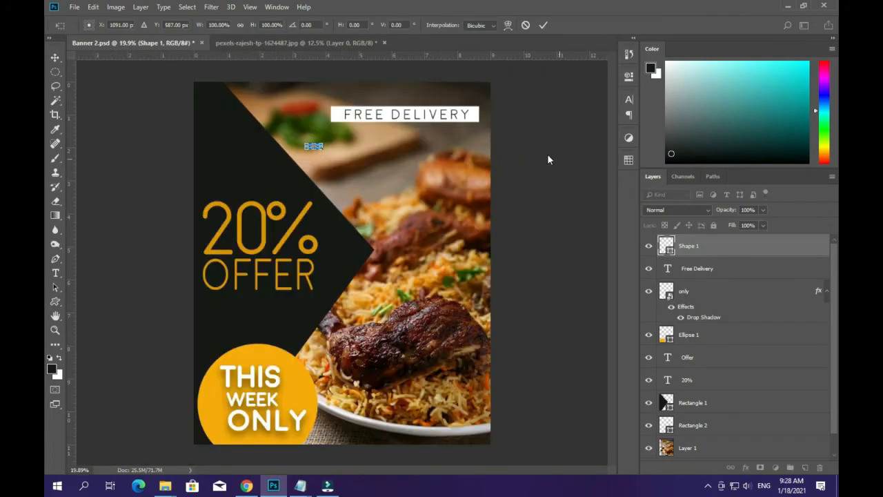
pyautogui.moveTo(321, 140); pyautogui.dragTo(345, 113)
pyautogui.scroll(8, 315, 142)
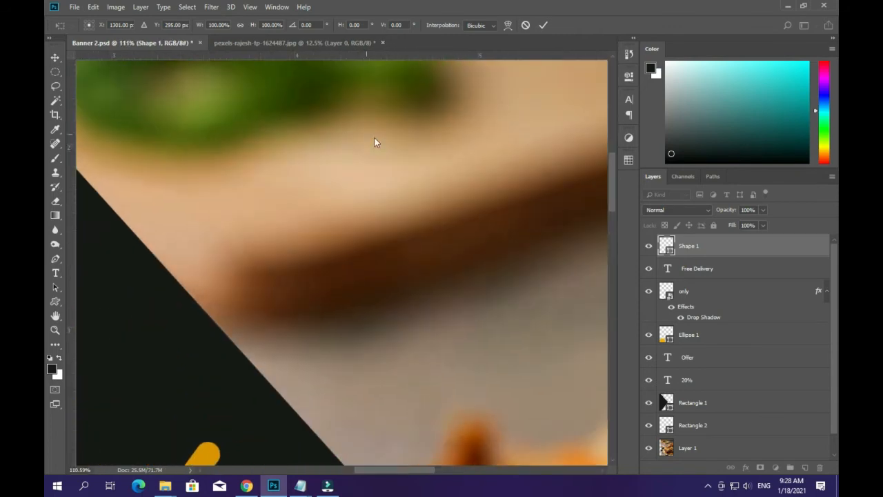
pyautogui.moveTo(615, 157); pyautogui.dragTo(614, 123)
pyautogui.moveTo(316, 180); pyautogui.dragTo(329, 181)
pyautogui.click(59, 61)
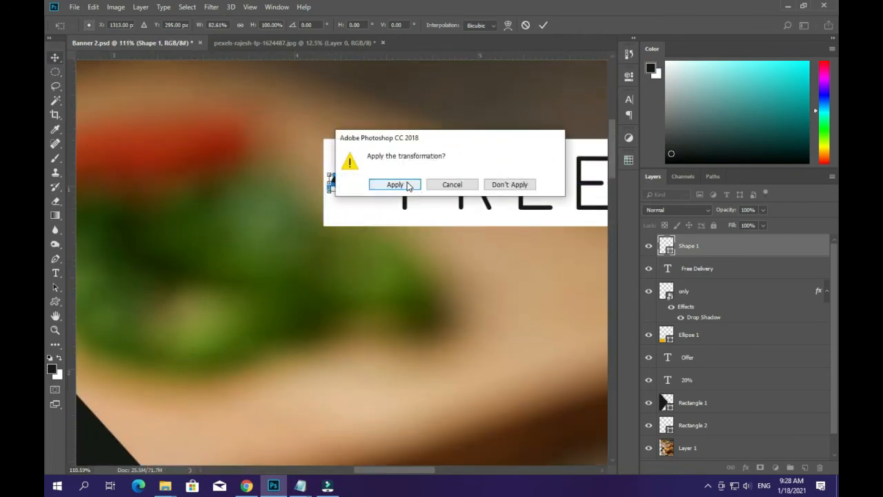
pyautogui.click(406, 184)
# - Align the vertical centres of the "FREE DELIVERY" text and the white bar
pyautogui.hotkey('ctrl', '-')
pyautogui.hotkey('ctrl', '-')
pyautogui.hotkey('ctrl', '-')
pyautogui.hotkey('ctrl', '-')
pyautogui.hotkey('ctrl', '-')
pyautogui.hotkey('ctrl', '-')
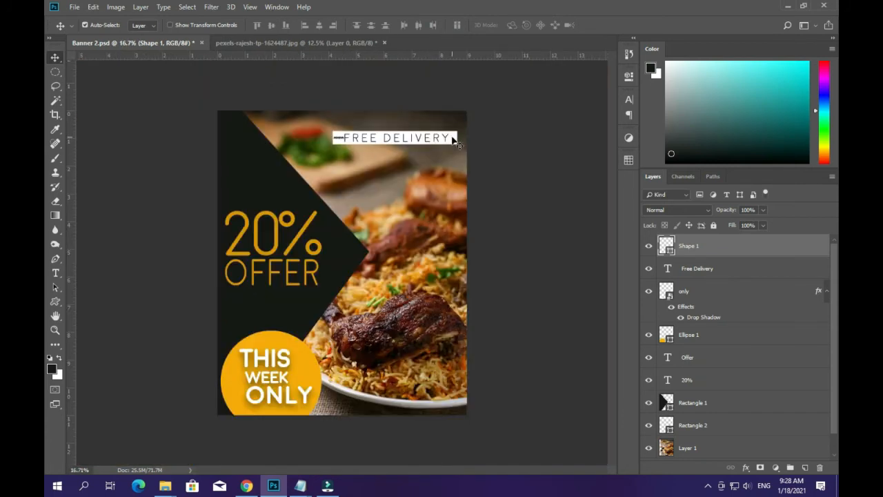
pyautogui.click(453, 140)
pyautogui.click(703, 272)
pyautogui.keyDown('shift'); pyautogui.click(454, 140); pyautogui.keyUp('shift')
pyautogui.click(271, 25)
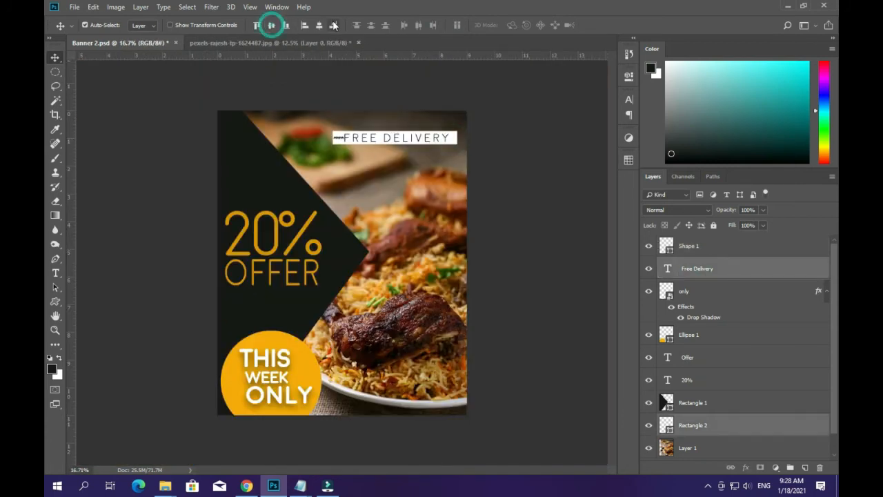
# - Shrink the zigzag shape to about 82% width and 36% height so it clears the letter "F"
pyautogui.press('z')
pyautogui.click(338, 140)
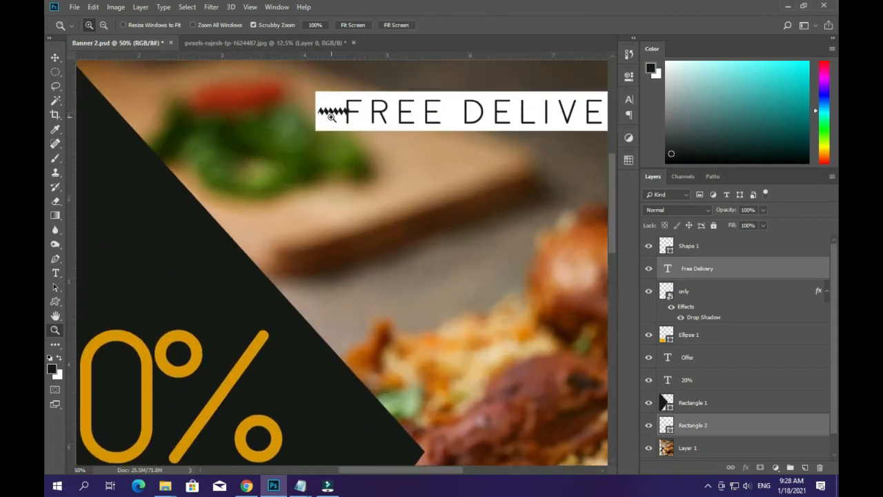
pyautogui.click(331, 117)
pyautogui.click(338, 146)
pyautogui.press('v')
pyautogui.click(347, 158)
pyautogui.hotkey('ctrl', 't')
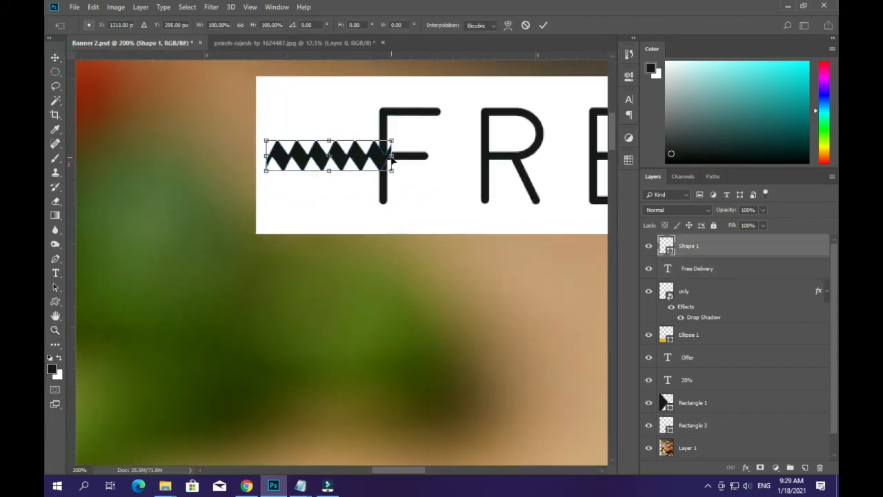
pyautogui.moveTo(329, 171); pyautogui.dragTo(330, 156)
pyautogui.moveTo(391, 148); pyautogui.dragTo(369, 149)
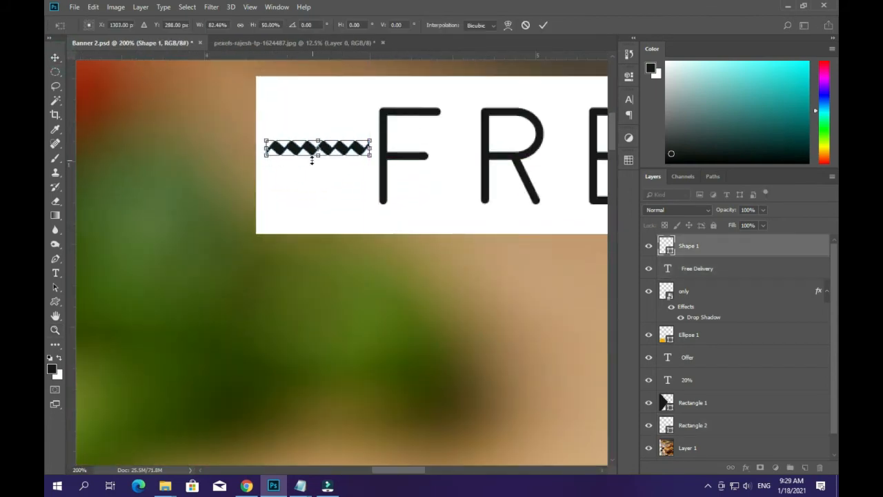
pyautogui.moveTo(319, 158); pyautogui.dragTo(319, 150)
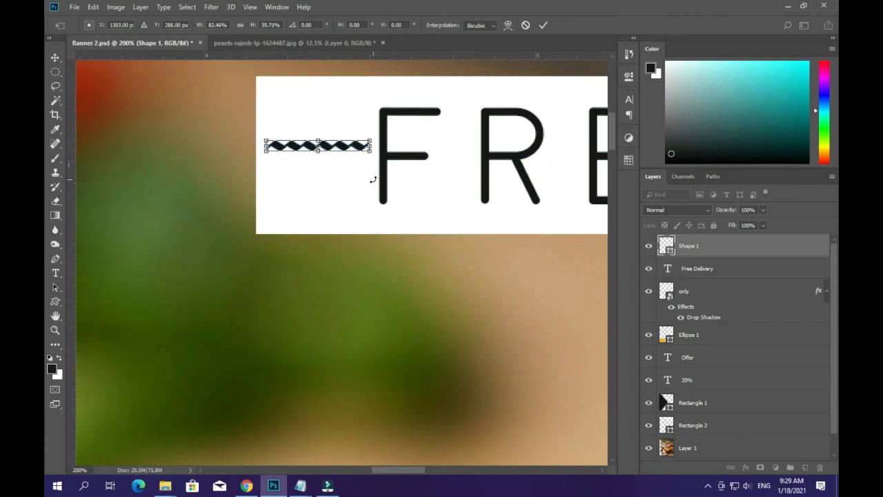
pyautogui.press('Return')
# - Rasterize the zigzag shape's layer
pyautogui.press('z')
pyautogui.rightClick(366, 142)
pyautogui.click(376, 147)
pyautogui.click(323, 102)
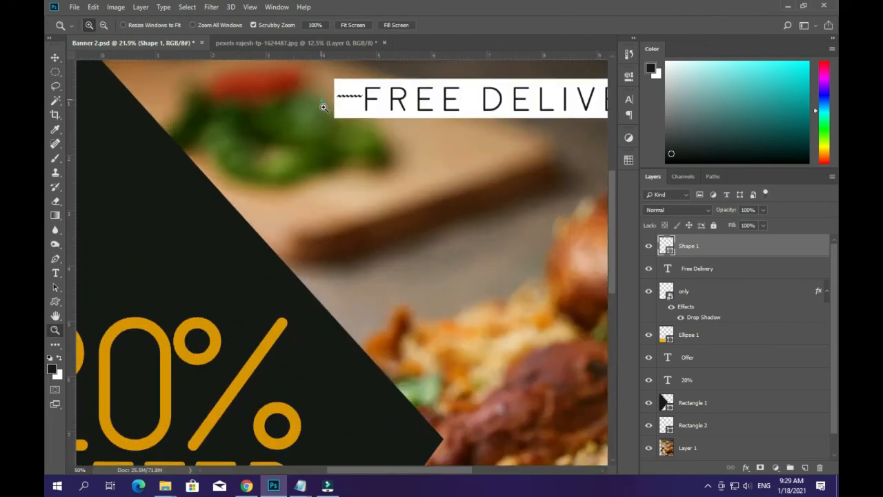
pyautogui.click(356, 116)
pyautogui.click(360, 135)
pyautogui.press('v')
pyautogui.click(325, 138)
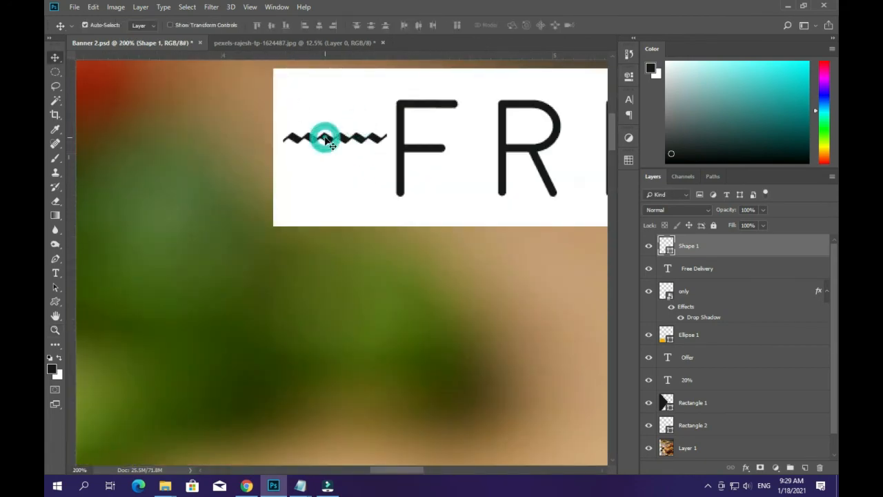
pyautogui.rightClick(701, 246)
pyautogui.click(601, 178)
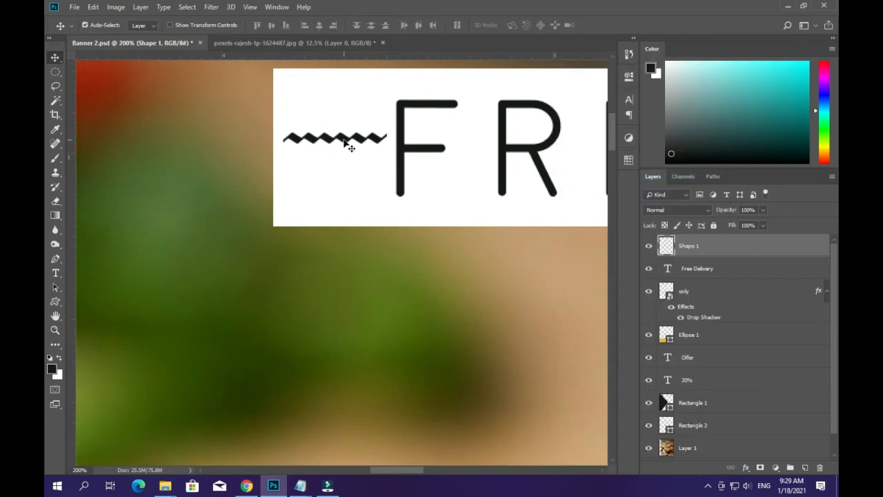
# - Duplicate the zigzag shape and place the copy on the white bar just after "DELIVERY"
pyautogui.keyDown('alt'); pyautogui.moveTo(343, 139); pyautogui.dragTo(596, 151); pyautogui.keyUp('alt')
pyautogui.scroll(-10, 486, 182)
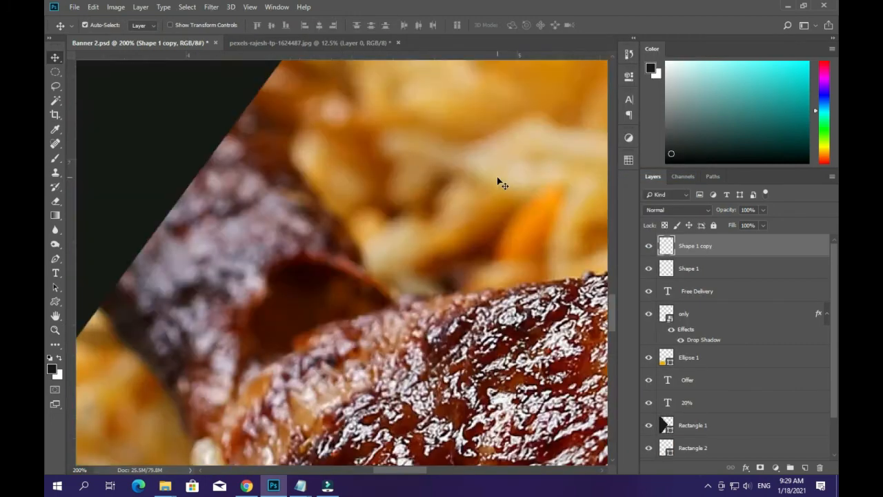
pyautogui.scroll(-6, 499, 182)
pyautogui.scroll(5, 364, 138)
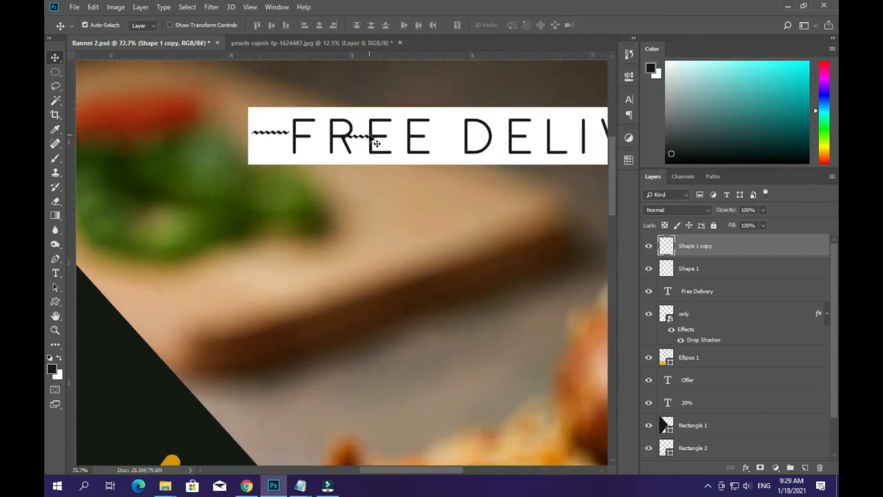
pyautogui.moveTo(361, 136); pyautogui.dragTo(541, 136)
# - Align the vertical centres of both zigzag shapes and the "FREE DELIVERY" text
pyautogui.keyDown('shift'); pyautogui.click(519, 138); pyautogui.keyUp('shift')
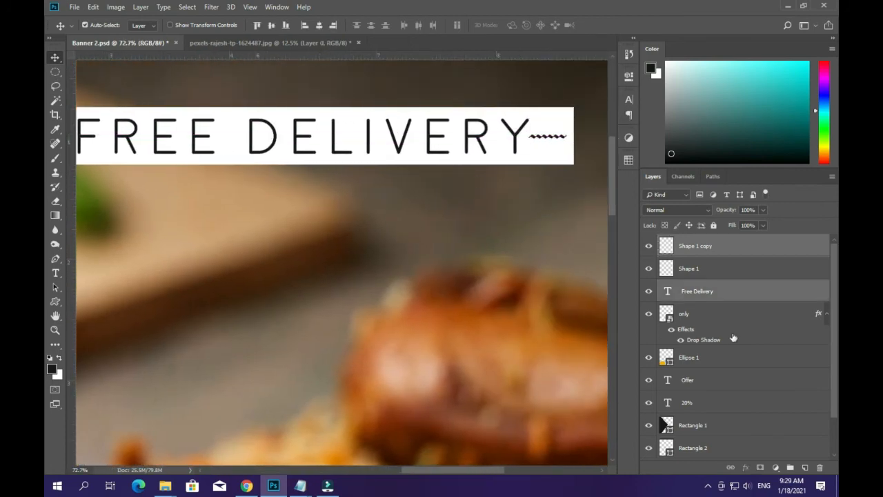
pyautogui.keyDown('shift'); pyautogui.click(706, 269); pyautogui.keyUp('shift')
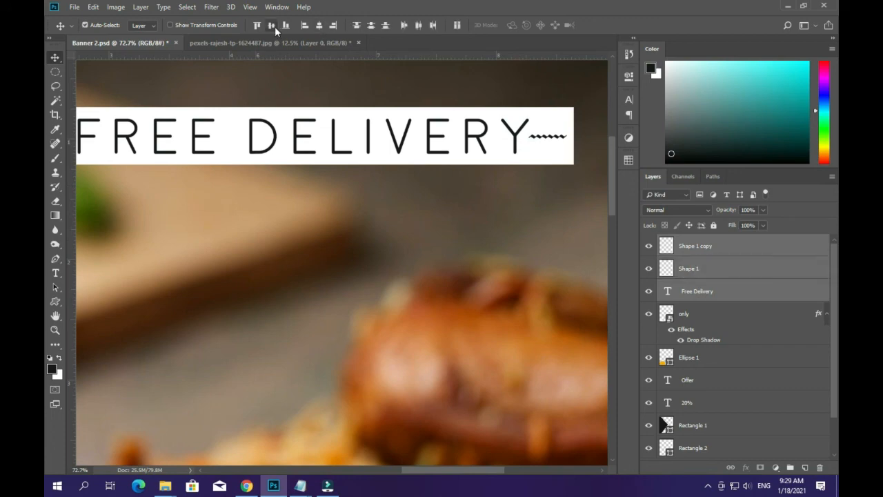
pyautogui.click(475, 208)
# - Scale the white bar, both zigzag shapes and the "FREE DELIVERY" text together to about three quarters of their size, keeping the bar's lower-right corner in place
pyautogui.press('z')
pyautogui.rightClick(461, 153)
pyautogui.click(476, 159)
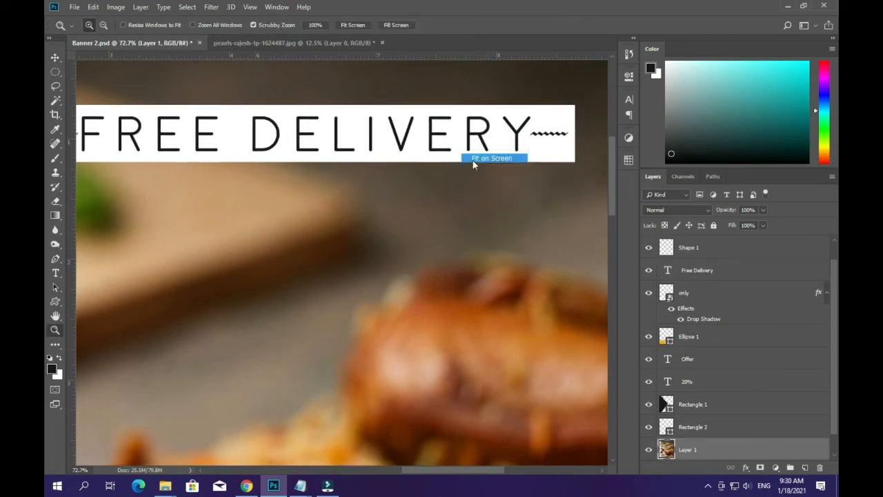
pyautogui.press('v')
pyautogui.click(336, 96)
pyautogui.keyDown('ctrl'); pyautogui.click(711, 245); pyautogui.keyUp('ctrl')
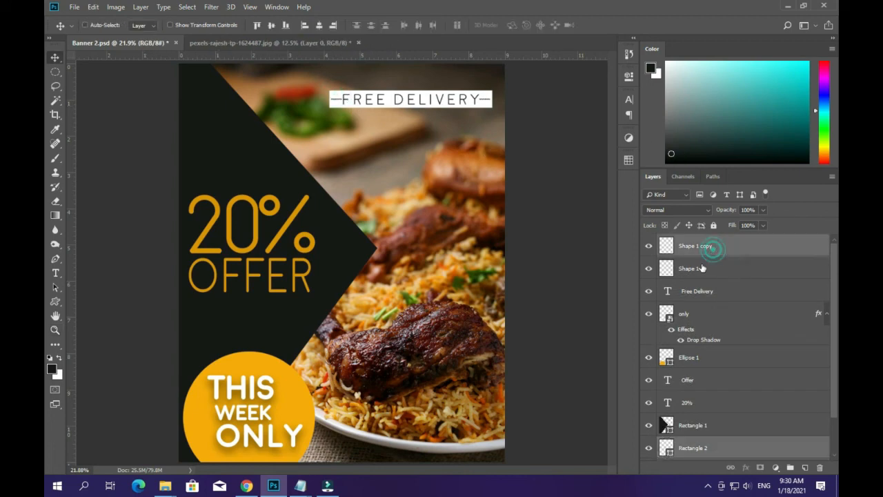
pyautogui.keyDown('ctrl'); pyautogui.click(711, 268); pyautogui.keyUp('ctrl')
pyautogui.keyDown('ctrl'); pyautogui.click(707, 291); pyautogui.keyUp('ctrl')
pyautogui.hotkey('ctrl', 't')
pyautogui.moveTo(356, 95); pyautogui.dragTo(373, 97)
pyautogui.press('Return')
# - Try the "FREE DELIVERY" bar with its text and zigzags flush against the banner's right edge, undo the move, and deselect the layers
pyautogui.press('z')
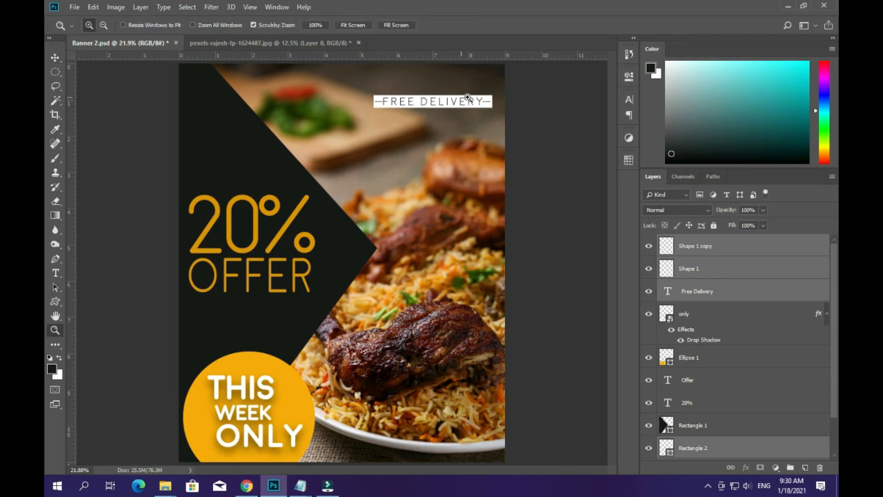
pyautogui.click(486, 104)
pyautogui.click(486, 104)
pyautogui.click(486, 104)
pyautogui.rightClick(482, 109)
pyautogui.click(495, 116)
pyautogui.press('v')
pyautogui.moveTo(416, 103); pyautogui.dragTo(427, 104)
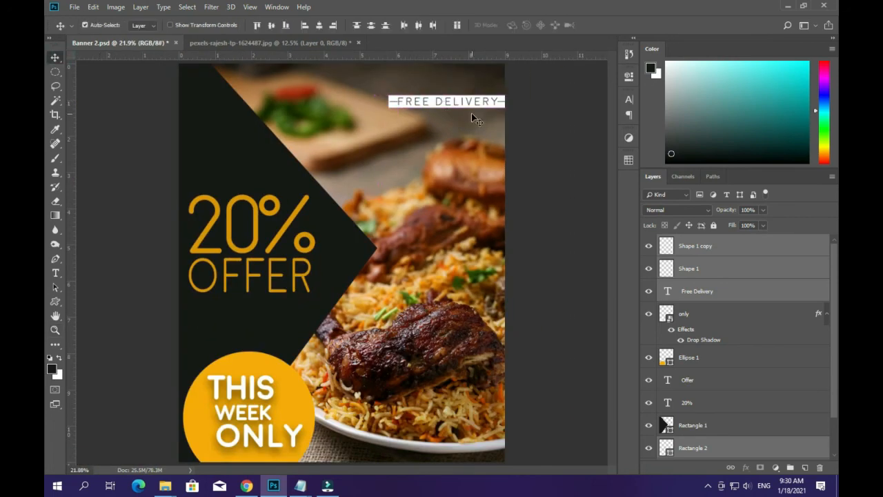
pyautogui.click(536, 111)
pyautogui.hotkey('ctrl', 'z')
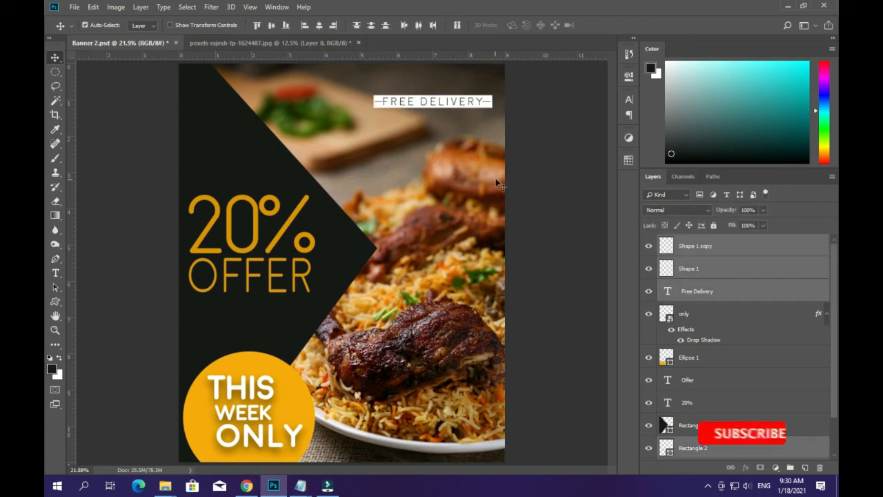
pyautogui.click(515, 167)
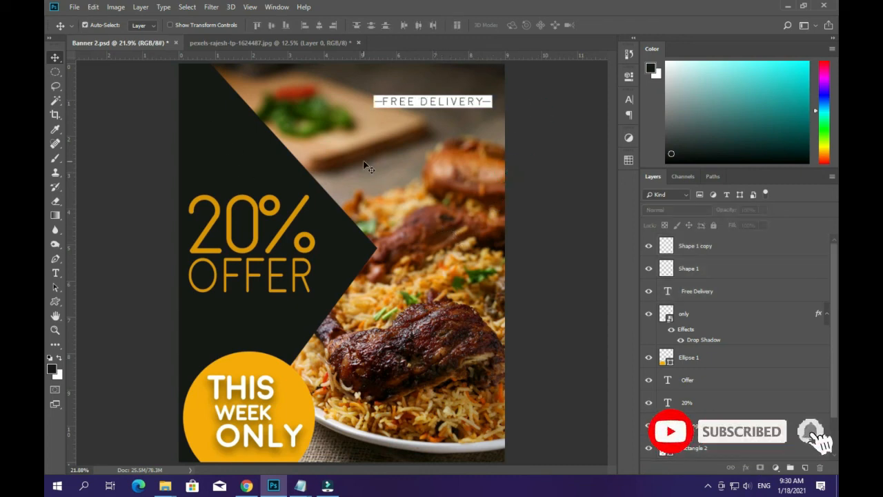